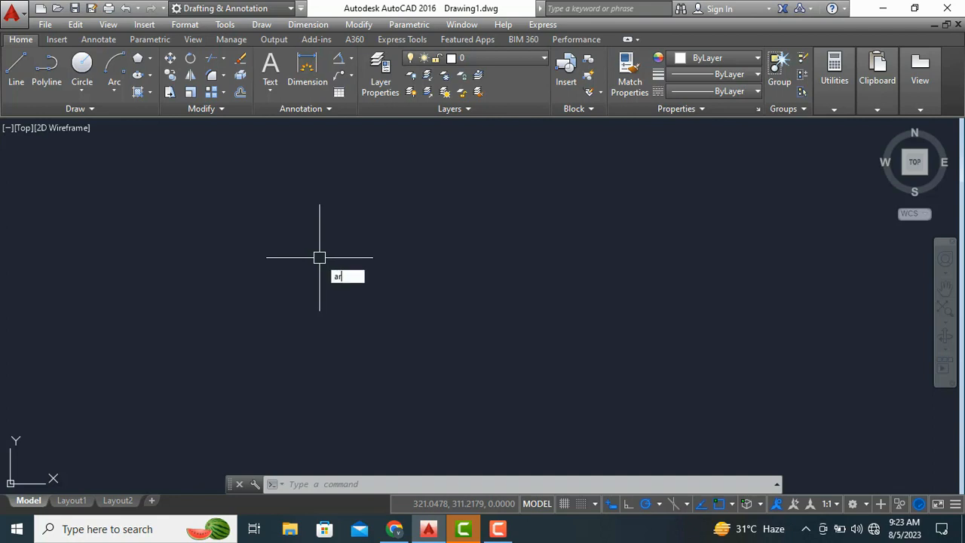
Step: Draw a 3-Point arc bulging upward in the empty drawing, with its two ends at about the same height
{"action": "key", "text": "Return"}
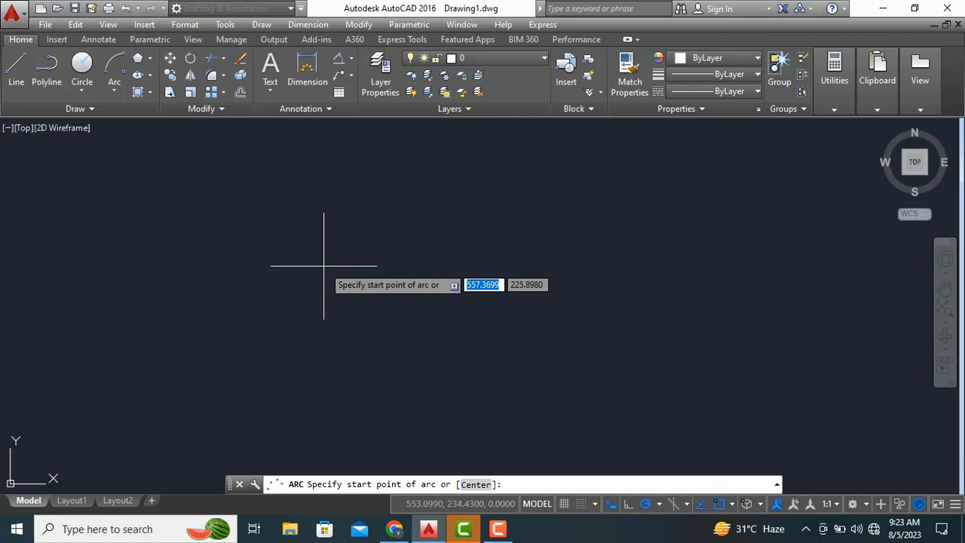
{"action": "key", "text": "Escape"}
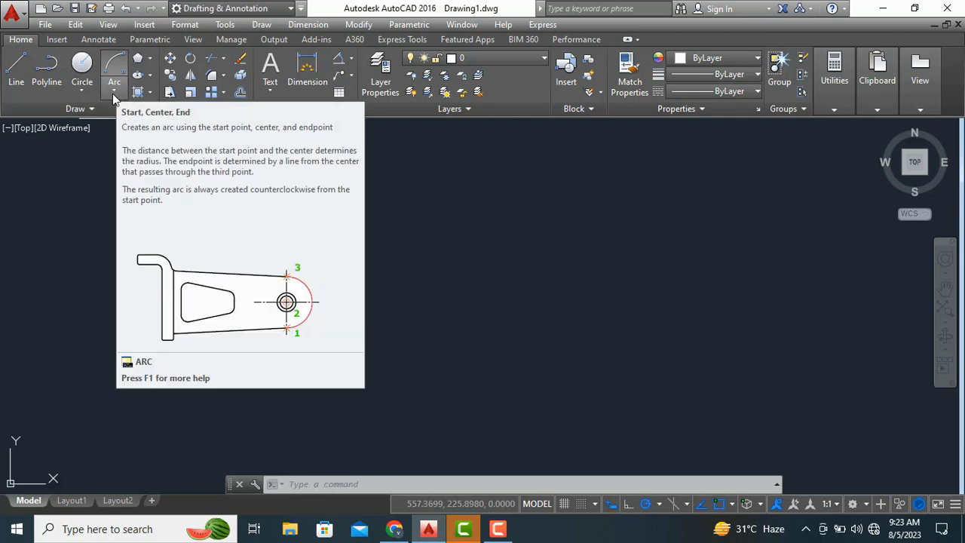
{"action": "left_click", "coordinate": [113, 92]}
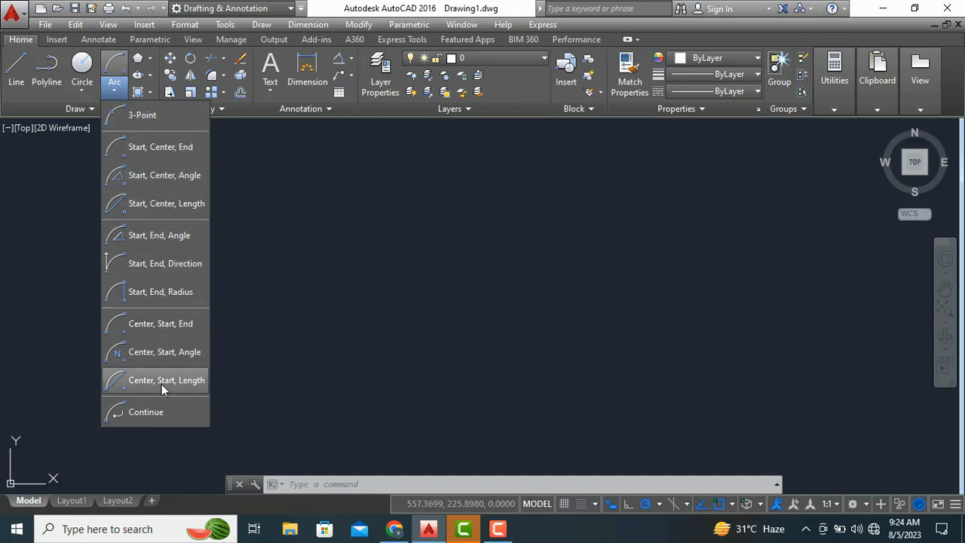
{"action": "left_click", "coordinate": [140, 116]}
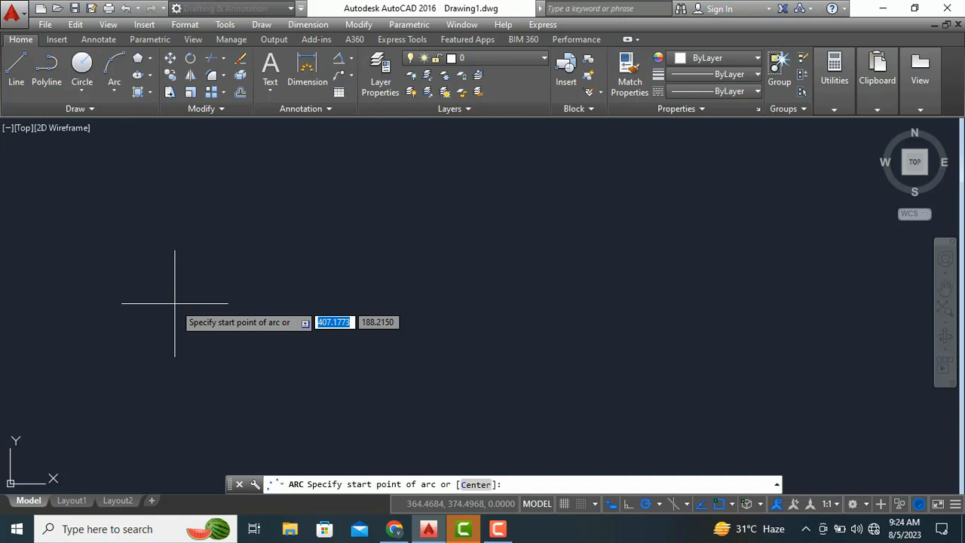
{"action": "left_click", "coordinate": [181, 277]}
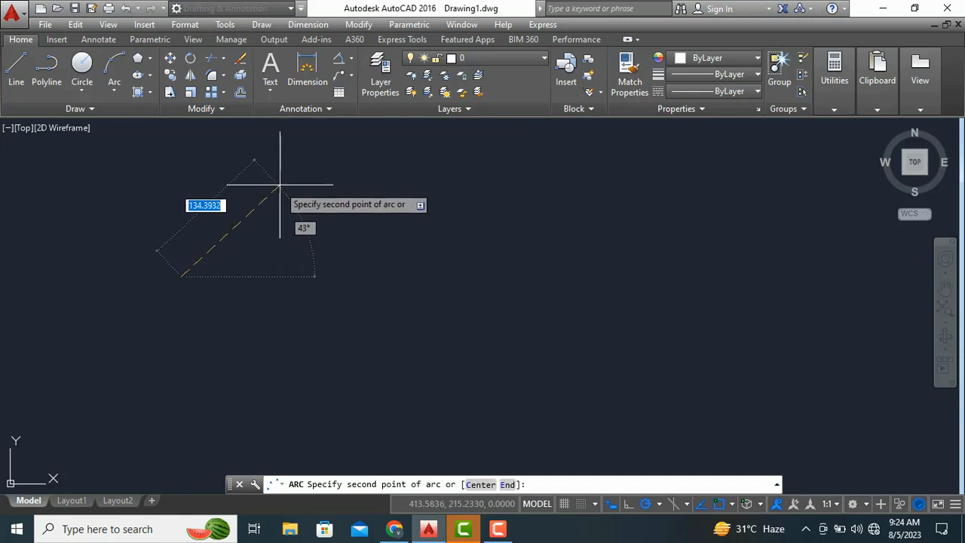
{"action": "left_click", "coordinate": [282, 185]}
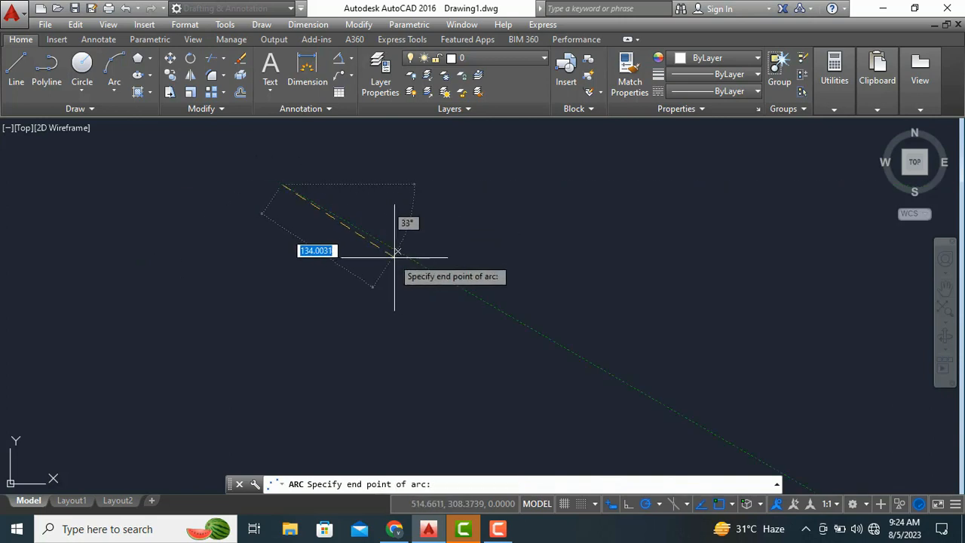
{"action": "left_click", "coordinate": [413, 272]}
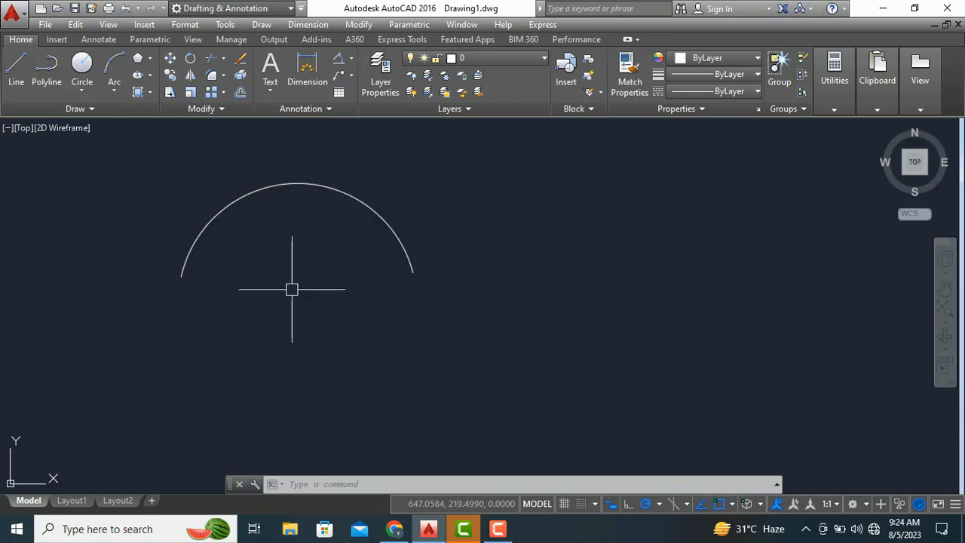
Step: Draw a second 3-Point arc below the first, with 100 units to the second point and 100 units to the end point
{"action": "middle_click_drag", "start_coordinate": [293, 276], "coordinate": [300, 227]}
{"action": "left_click", "coordinate": [109, 67]}
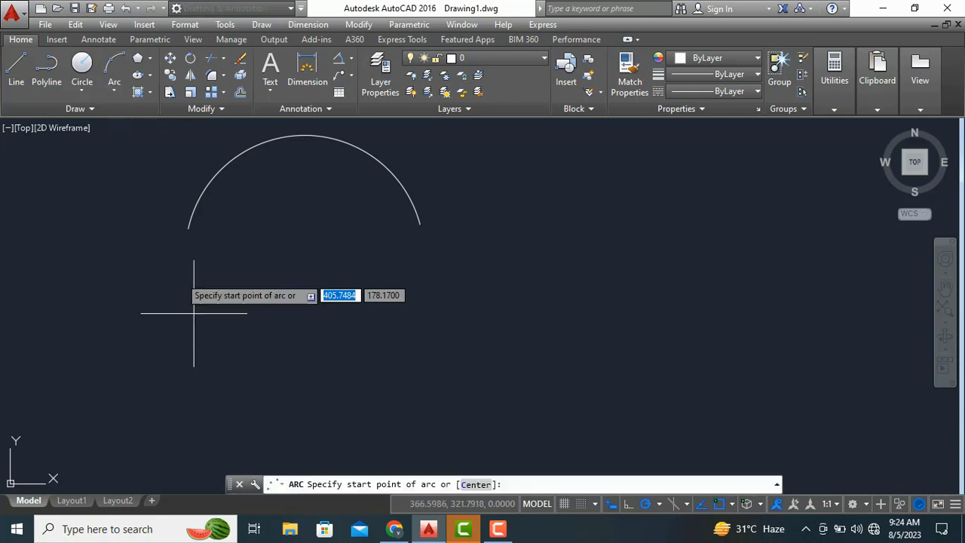
{"action": "left_click", "coordinate": [196, 353]}
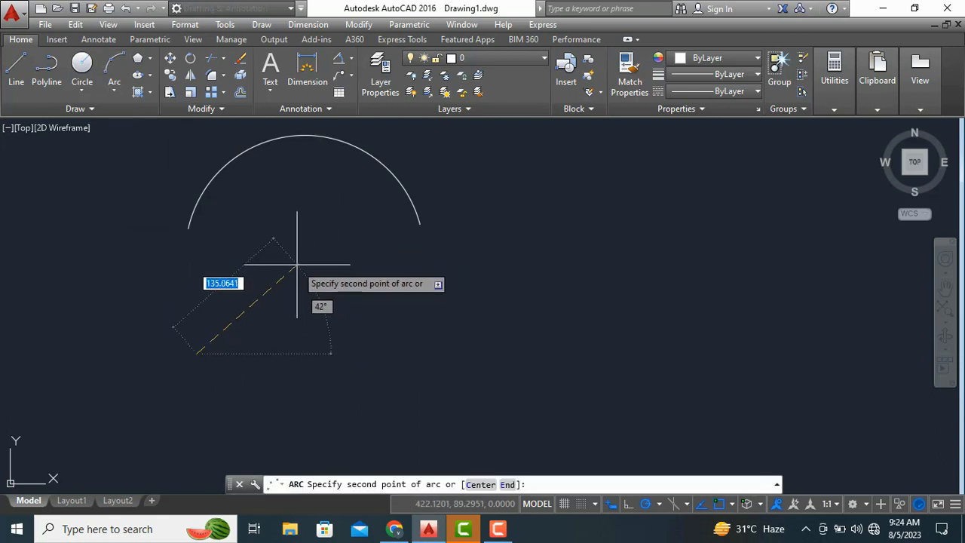
{"action": "type", "text": "100"}
{"action": "key", "text": "Return"}
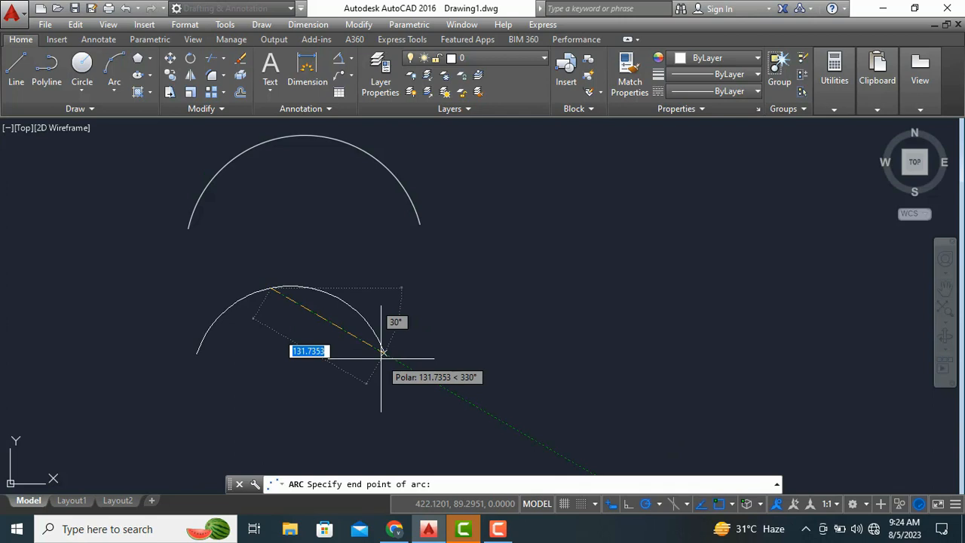
{"action": "type", "text": "1"}
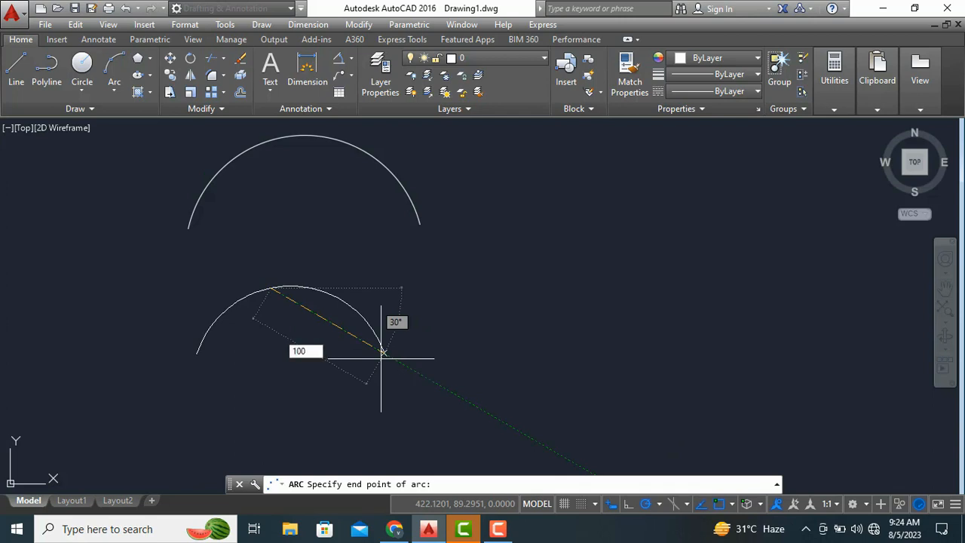
{"action": "type", "text": "00"}
{"action": "key", "text": "Return"}
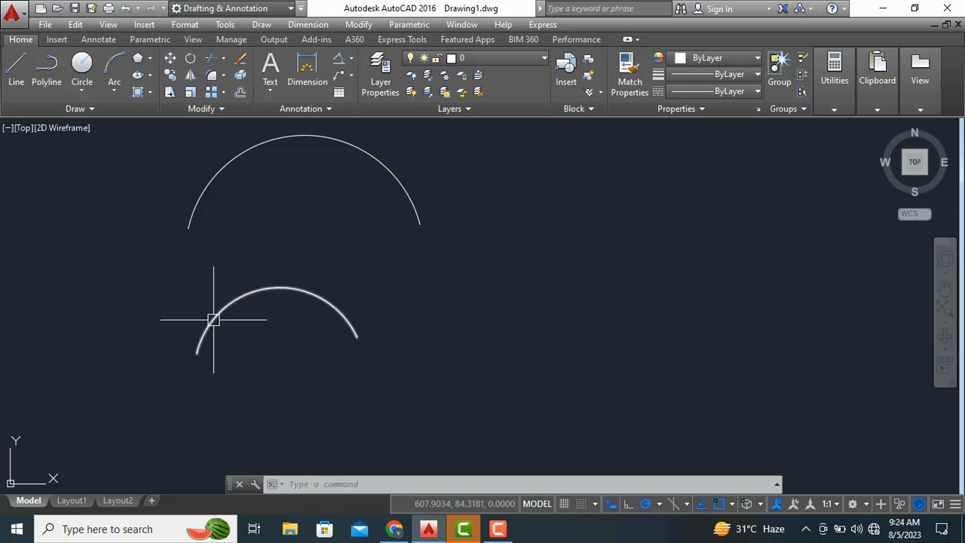
Step: Draw a Start, Center, End arc beside the existing arcs, curving below its center and ending at about 330° from it
{"action": "middle_click_drag", "start_coordinate": [391, 319], "coordinate": [251, 340]}
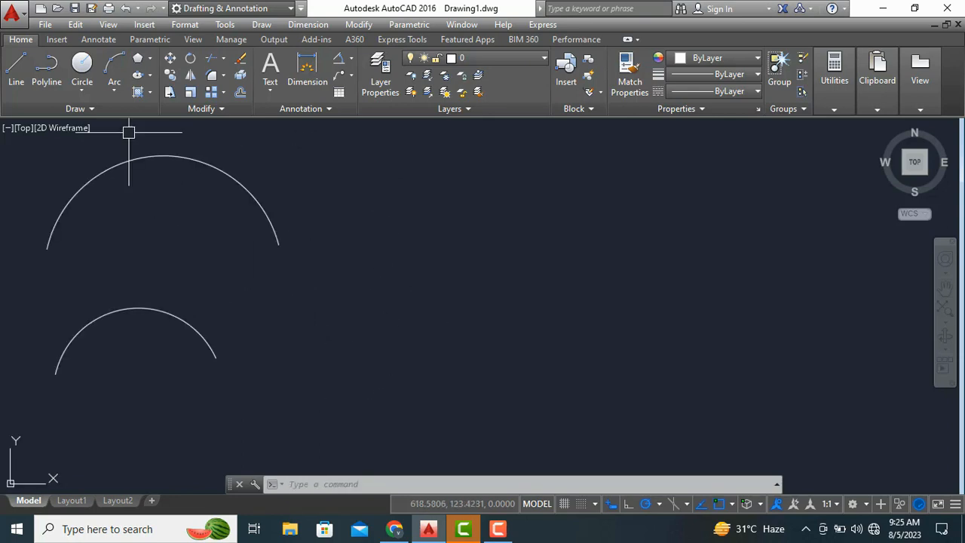
{"action": "left_click", "coordinate": [117, 90]}
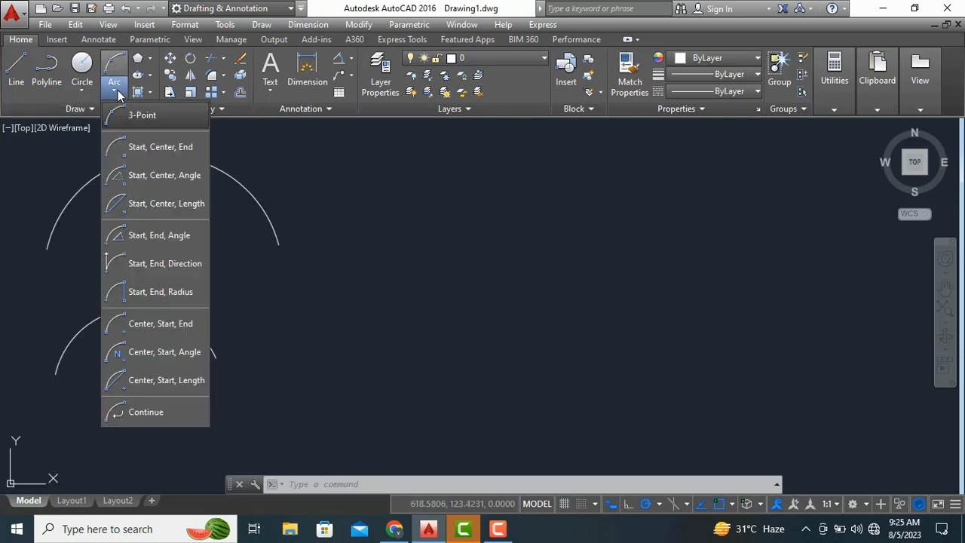
{"action": "left_click", "coordinate": [161, 148]}
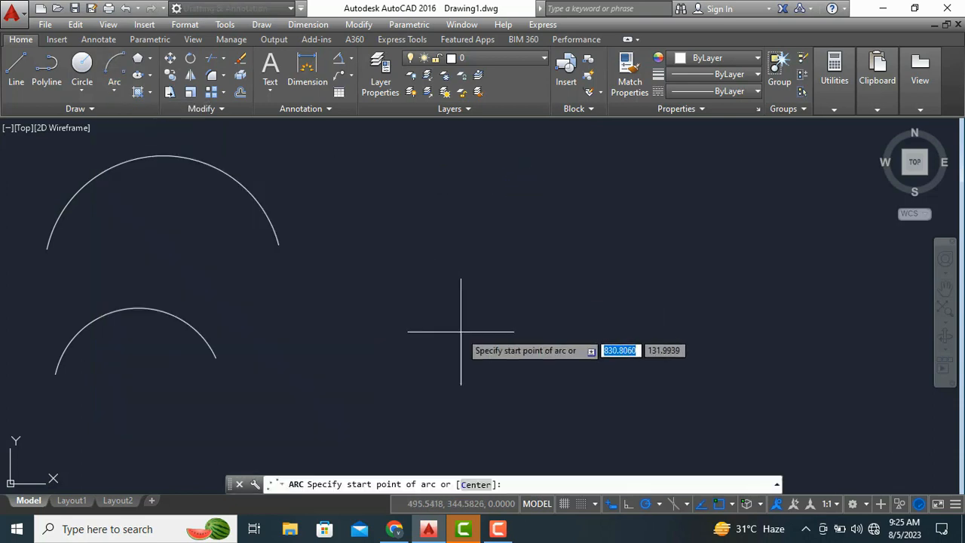
{"action": "mouse_move", "coordinate": [413, 326]}
{"action": "middle_mouse_down"}
{"action": "mouse_move", "coordinate": [339, 324]}
{"action": "mouse_move", "coordinate": [347, 328]}
{"action": "middle_mouse_up"}
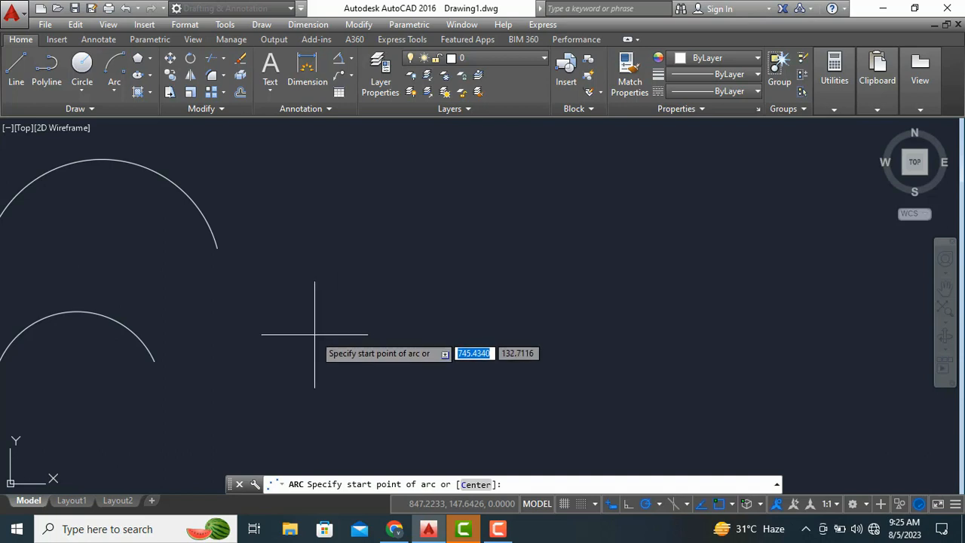
{"action": "left_click", "coordinate": [315, 337]}
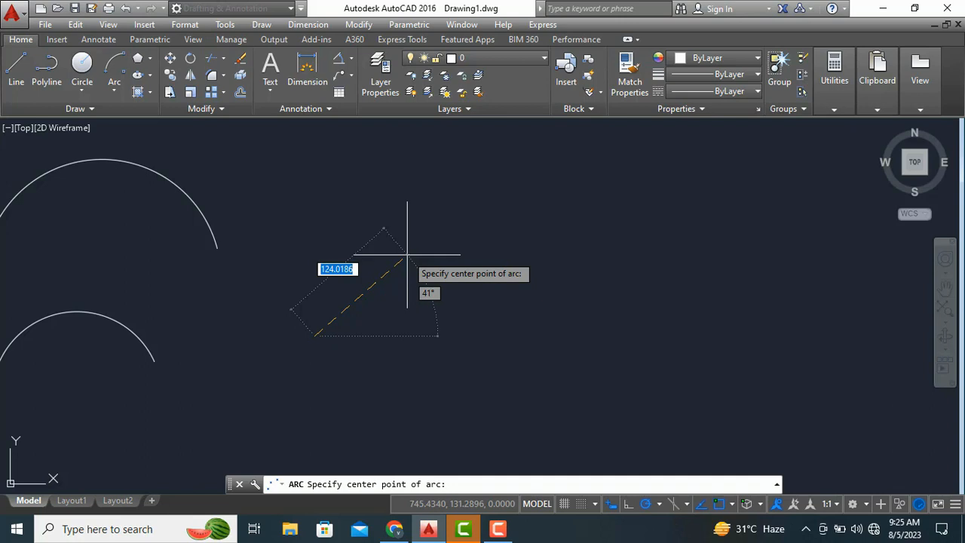
{"action": "key", "text": "Return"}
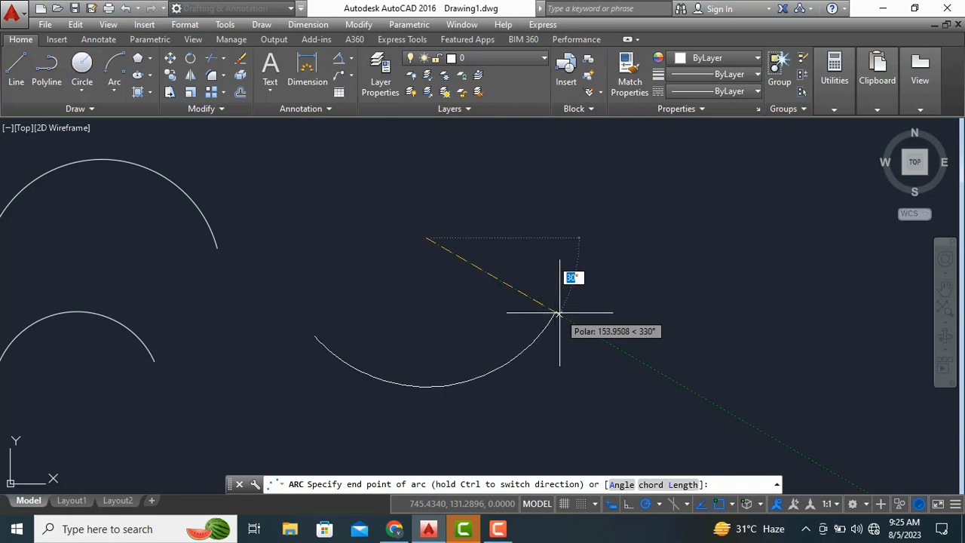
{"action": "left_click", "coordinate": [559, 312]}
Step: Draw a large, nearly closed Start, Center, End arc above the previous one, sweeping over the top of its center
{"action": "middle_click_drag", "start_coordinate": [575, 376], "coordinate": [533, 378]}
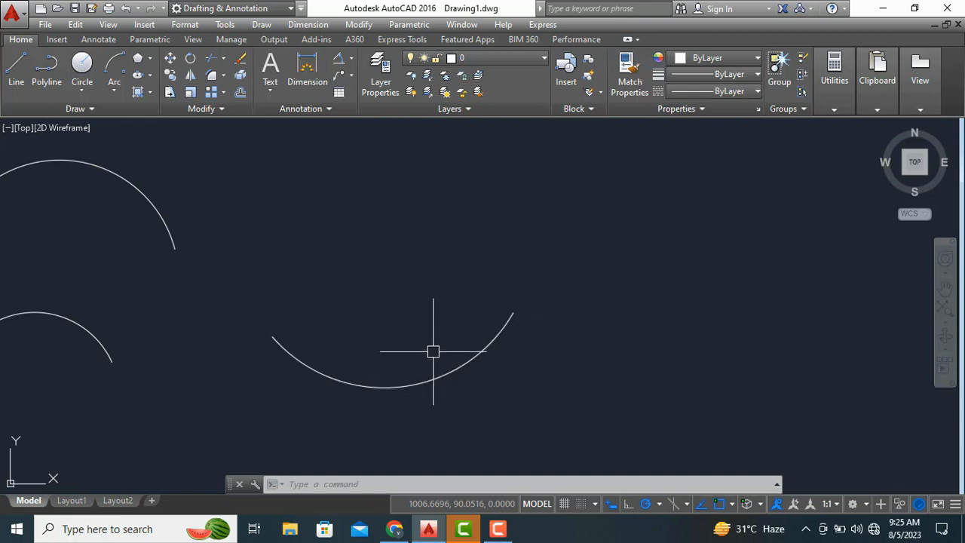
{"action": "left_click", "coordinate": [114, 66]}
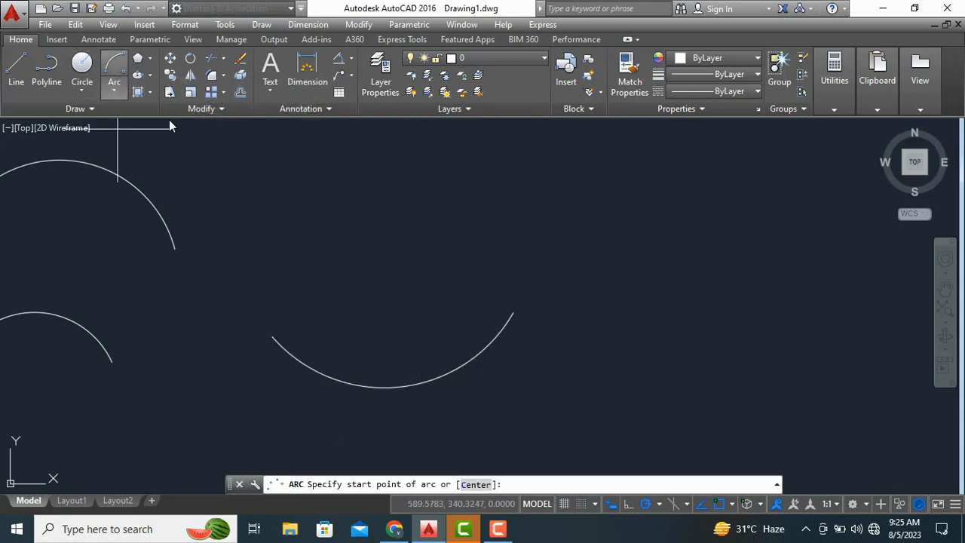
{"action": "left_click", "coordinate": [276, 275]}
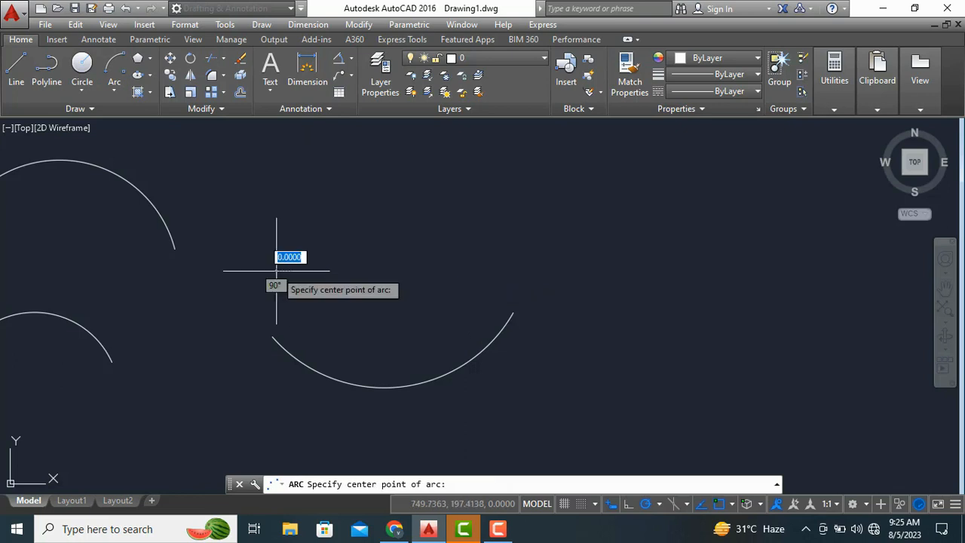
{"action": "left_click", "coordinate": [392, 203]}
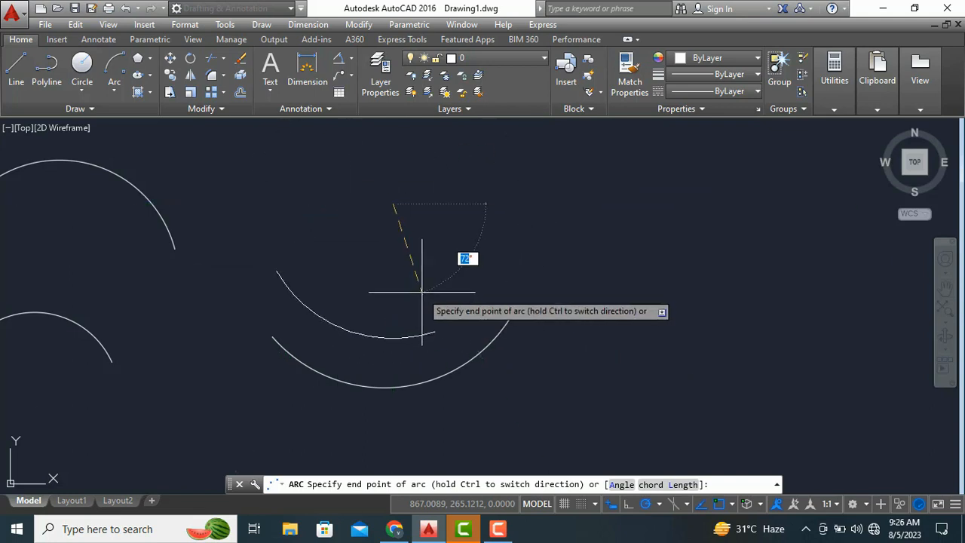
{"action": "middle_click_drag", "start_coordinate": [437, 294], "coordinate": [438, 334]}
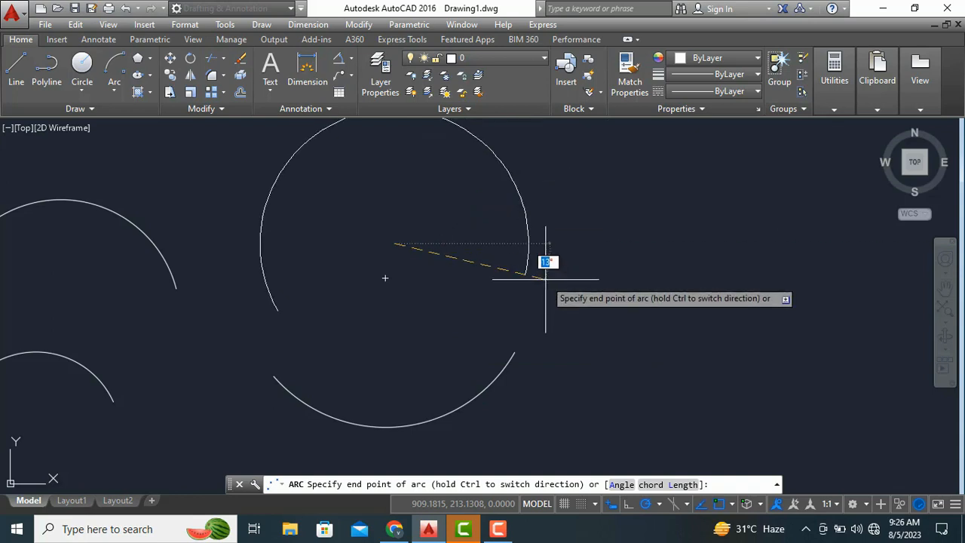
{"action": "left_click", "coordinate": [546, 279]}
Step: Draw a Start, Center, Angle arc in the empty area beside the large arc, with an included angle of 45°
{"action": "scroll", "coordinate": [118, 146], "scroll_direction": "down", "scroll_amount": 1}
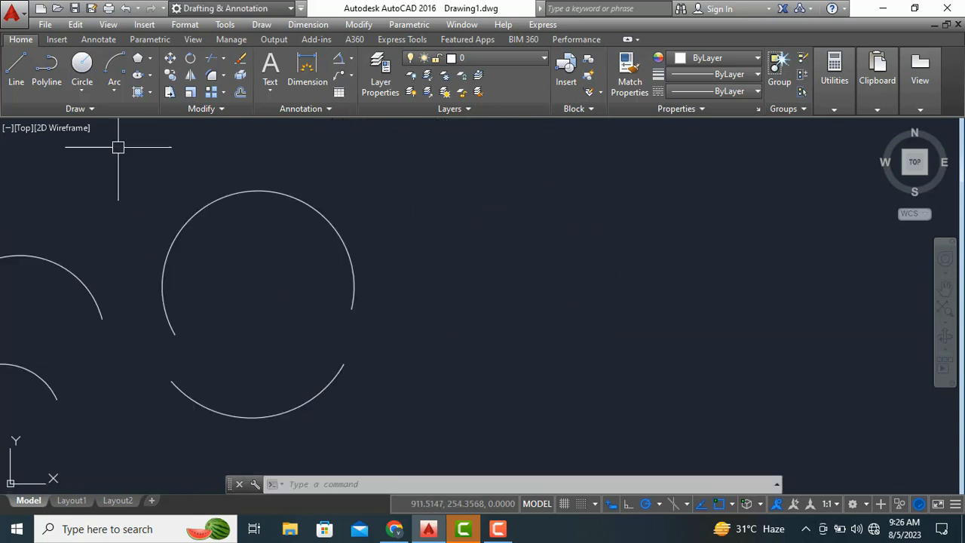
{"action": "left_click", "coordinate": [115, 91]}
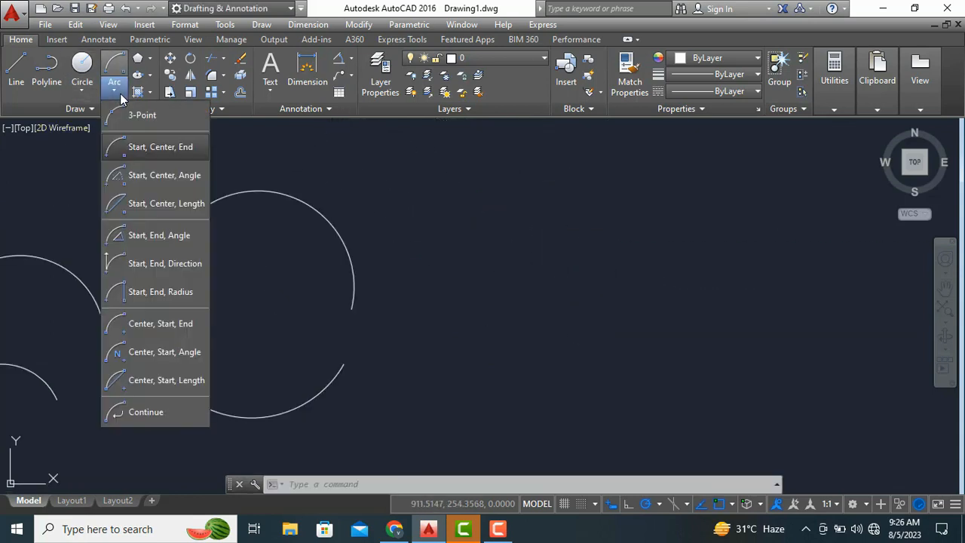
{"action": "left_click", "coordinate": [165, 175]}
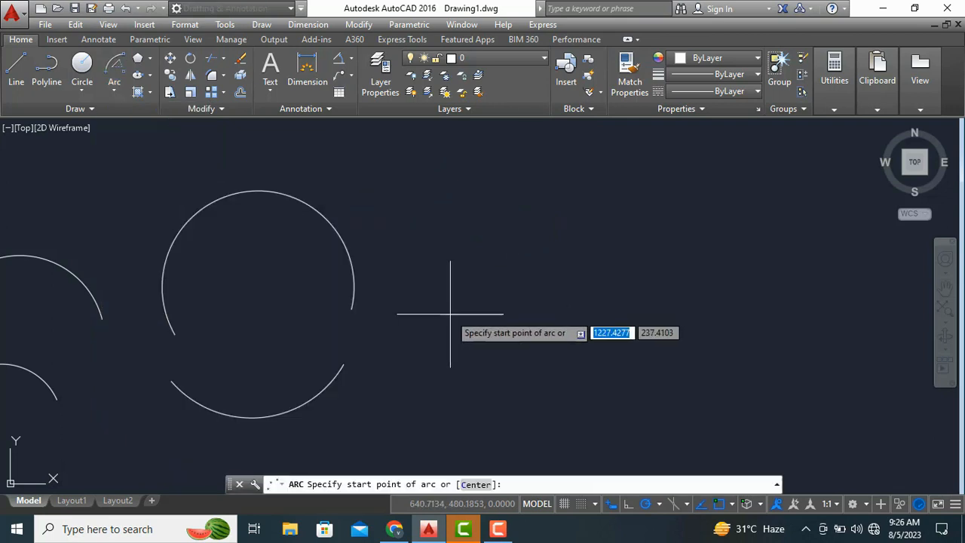
{"action": "left_click", "coordinate": [452, 310]}
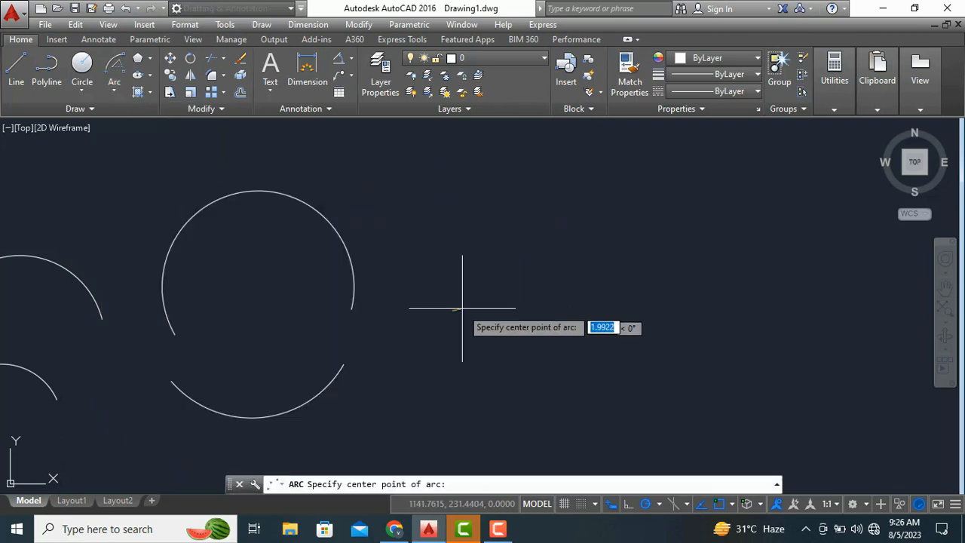
{"action": "left_click", "coordinate": [540, 223]}
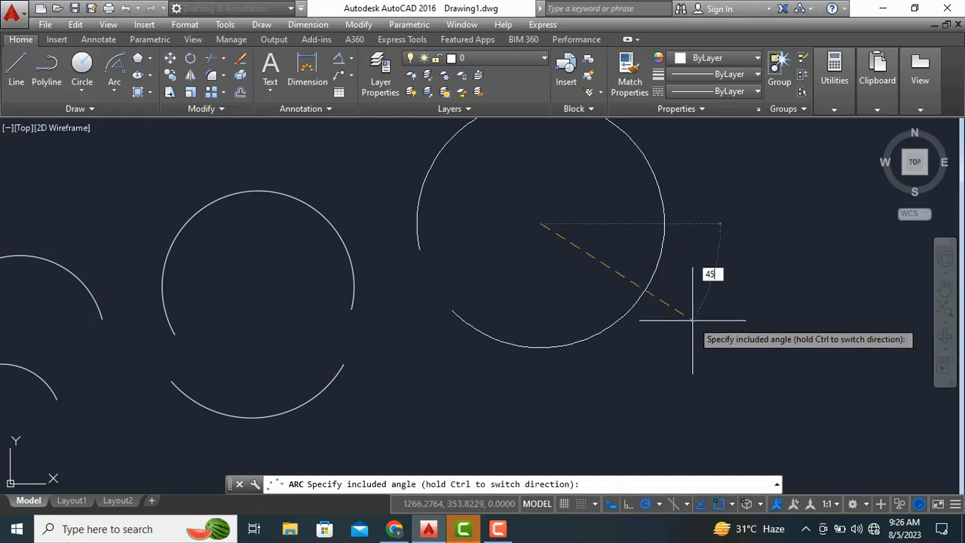
{"action": "left_click", "coordinate": [692, 319]}
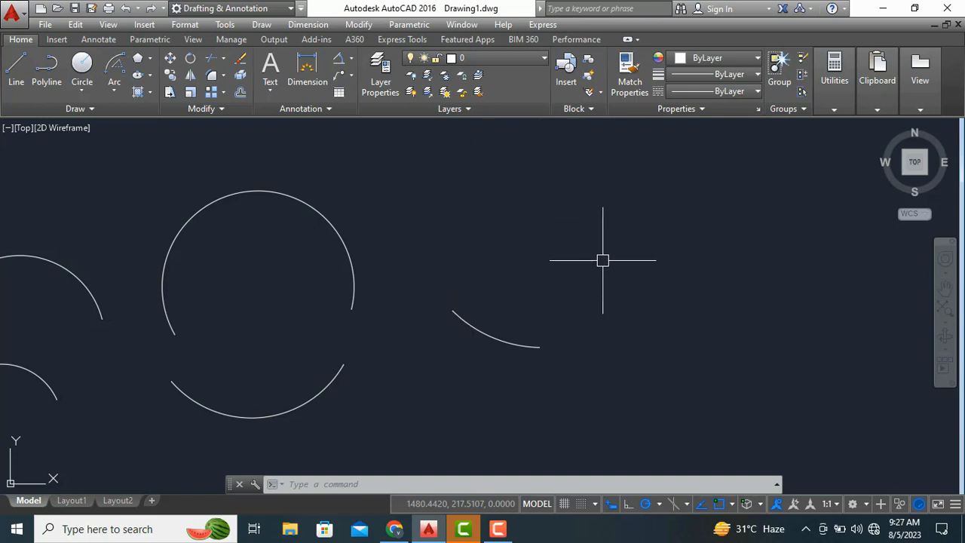
Step: Draw a Start, Center, Length arc above the 45° arc with a chord length of 150
{"action": "left_click", "coordinate": [114, 87]}
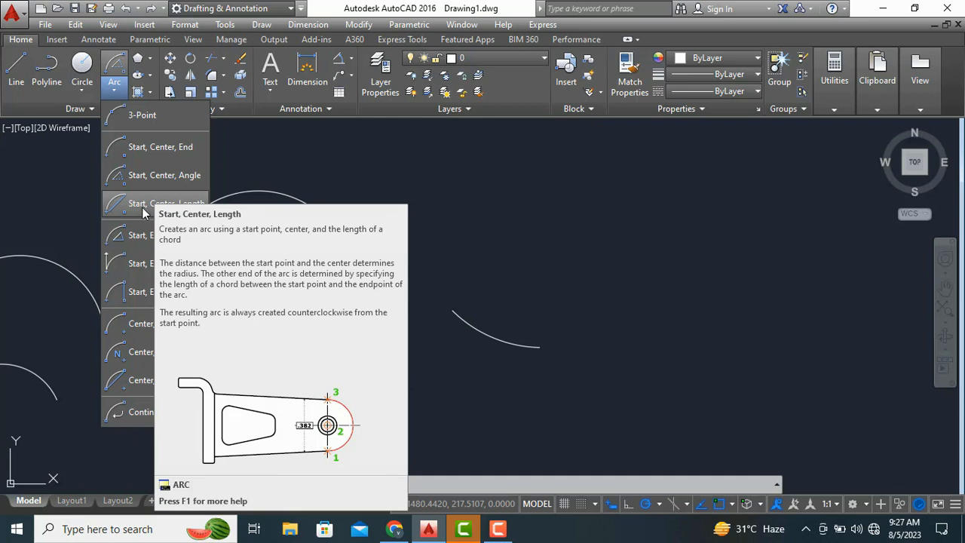
{"action": "left_click", "coordinate": [144, 213]}
{"action": "mouse_move", "coordinate": [452, 286]}
{"action": "middle_mouse_down"}
{"action": "mouse_move", "coordinate": [317, 339]}
{"action": "mouse_move", "coordinate": [331, 319]}
{"action": "middle_mouse_up"}
{"action": "left_click", "coordinate": [369, 290]}
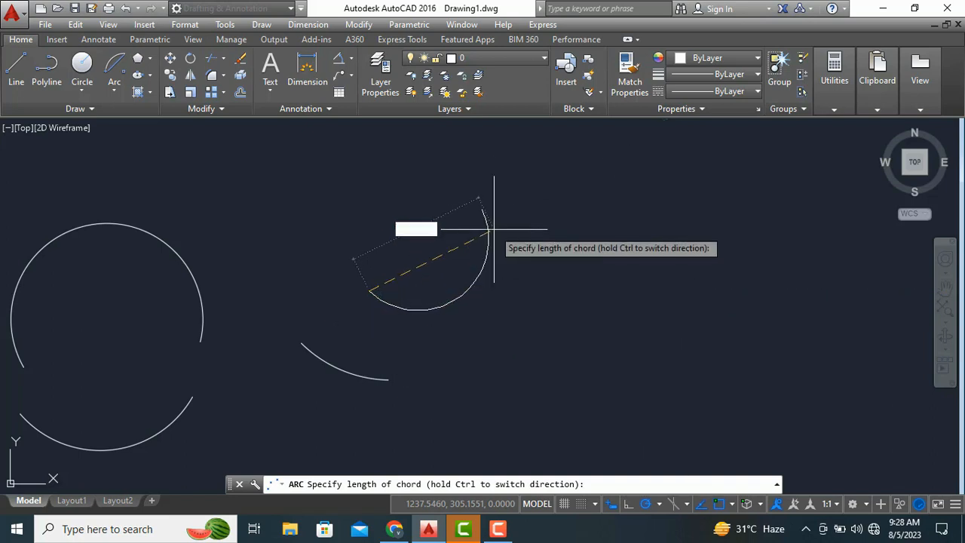
{"action": "key", "text": "Return"}
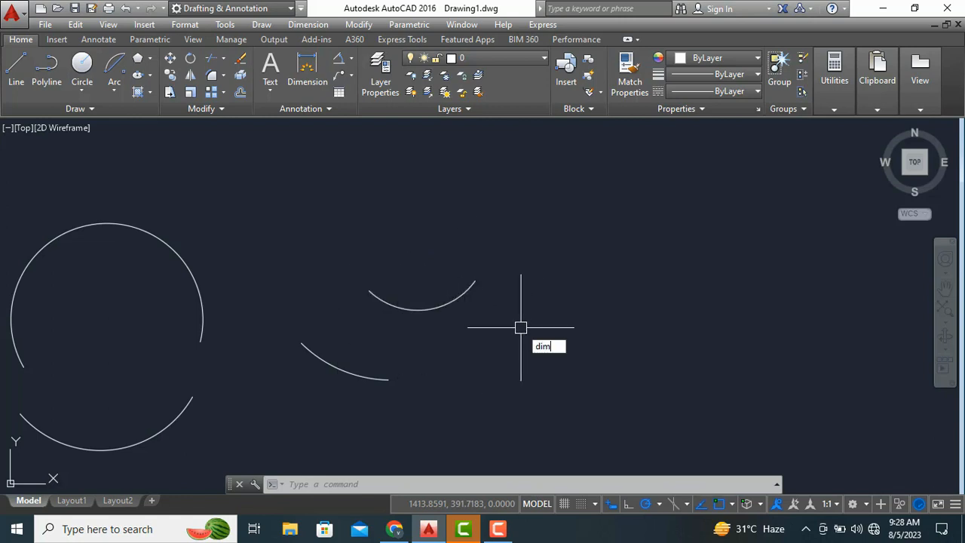
Step: Dimension the chord between the two endpoints of the newest arc, placing the dimension just above the curve
{"action": "key", "text": "Return"}
{"action": "left_click", "coordinate": [370, 290]}
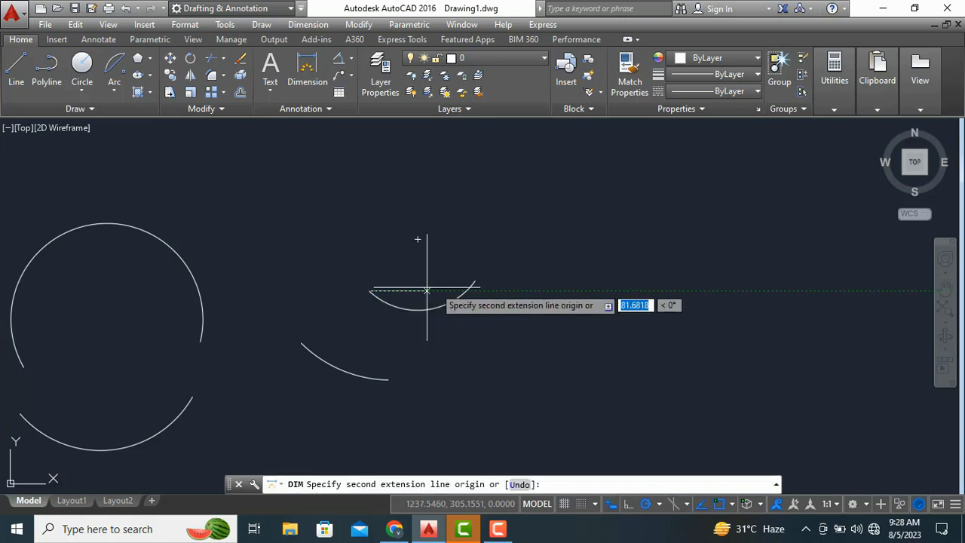
{"action": "left_click", "coordinate": [475, 283]}
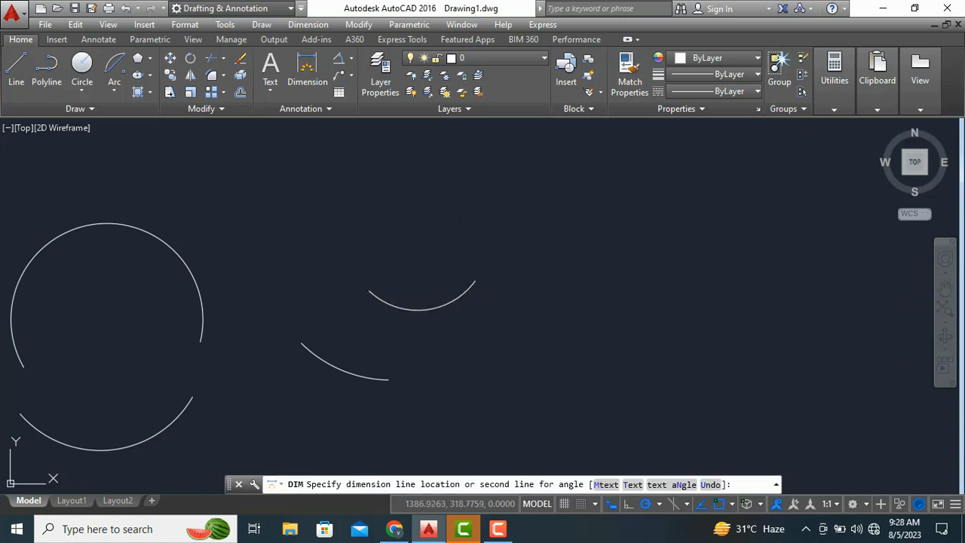
{"action": "left_click", "coordinate": [420, 273]}
{"action": "scroll", "coordinate": [445, 249], "scroll_direction": "up", "scroll_amount": 8}
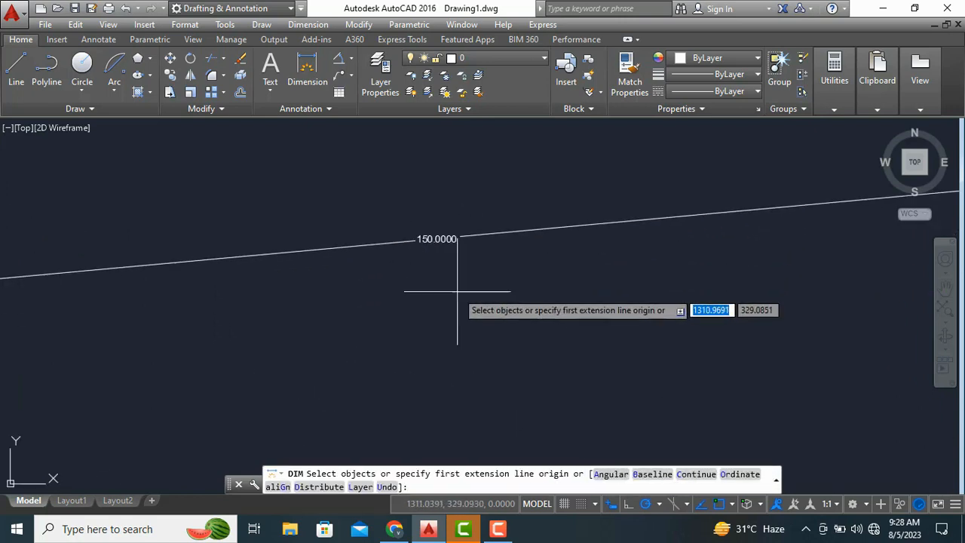
Step: End the dimension command and draw a semicircular Start, End, Angle arc with level endpoints above the dimensioned arc, bulging downward
{"action": "scroll", "coordinate": [452, 242], "scroll_direction": "up", "scroll_amount": 2}
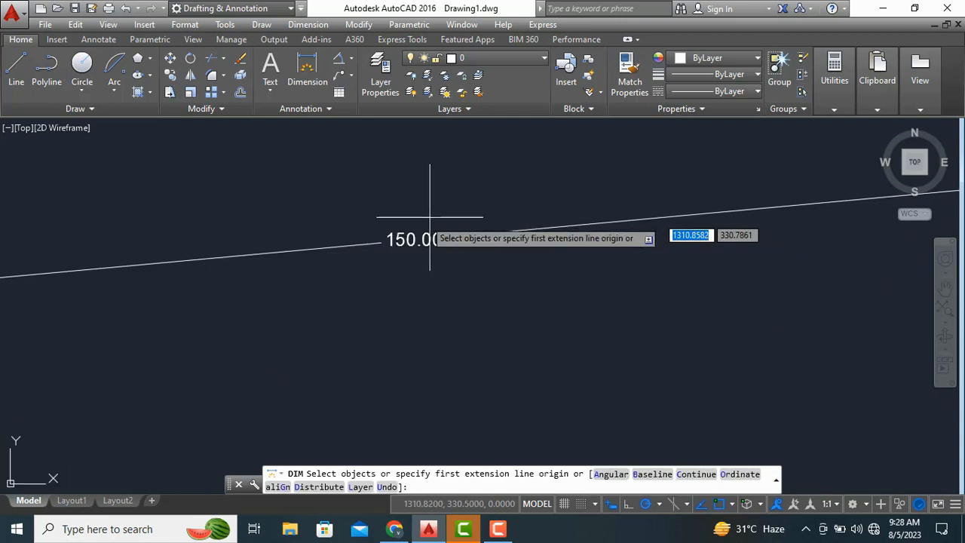
{"action": "scroll", "coordinate": [442, 285], "scroll_direction": "down", "scroll_amount": 6}
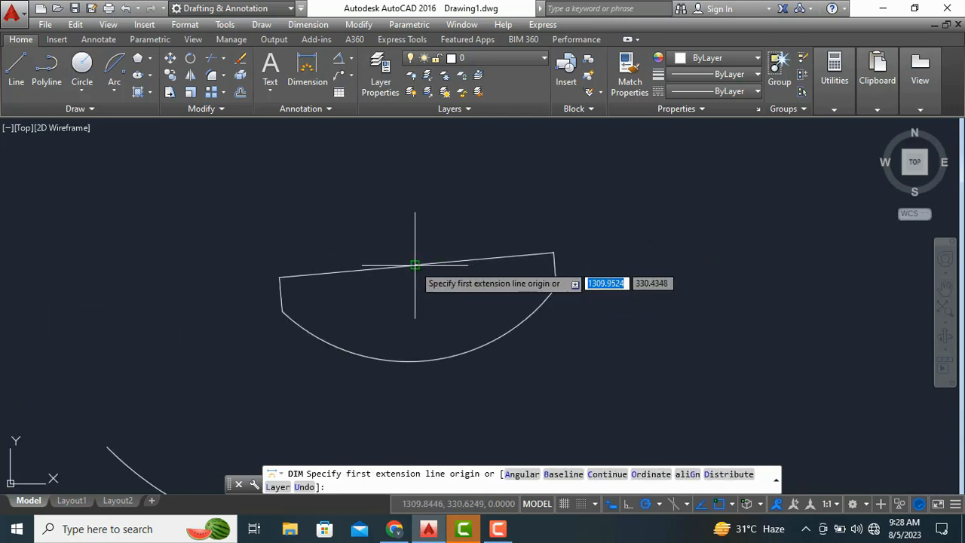
{"action": "scroll", "coordinate": [420, 278], "scroll_direction": "down", "scroll_amount": 2}
{"action": "scroll", "coordinate": [475, 309], "scroll_direction": "down", "scroll_amount": 2}
{"action": "key", "text": "Escape"}
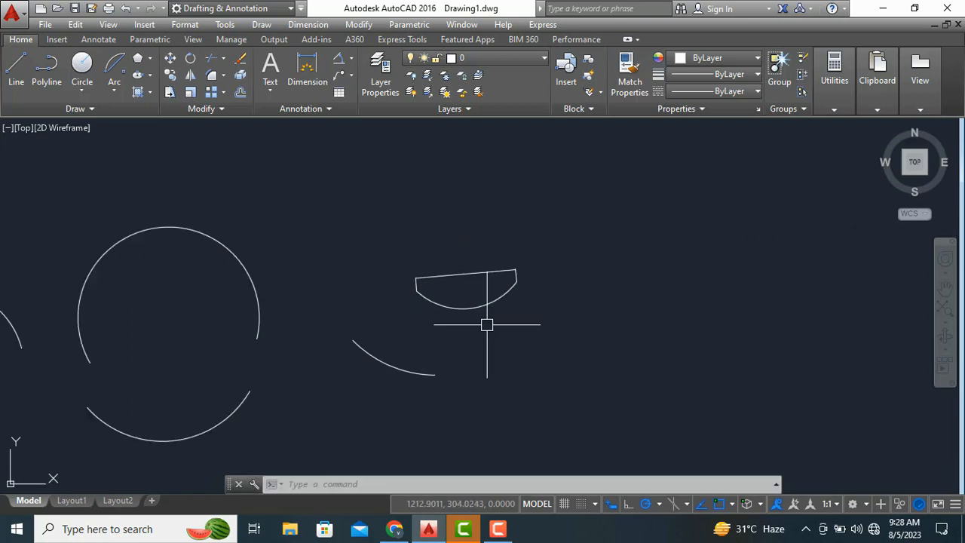
{"action": "left_click", "coordinate": [114, 90]}
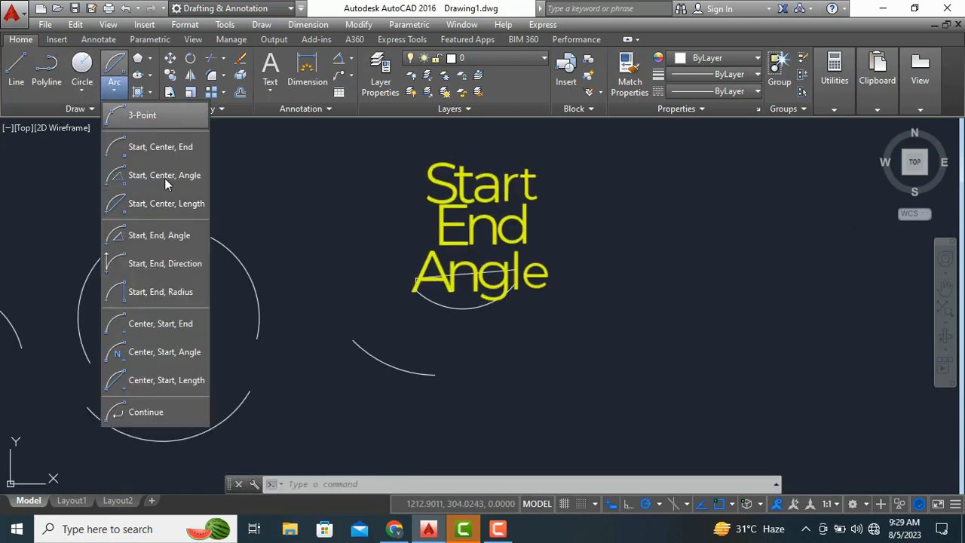
{"action": "left_click", "coordinate": [170, 238]}
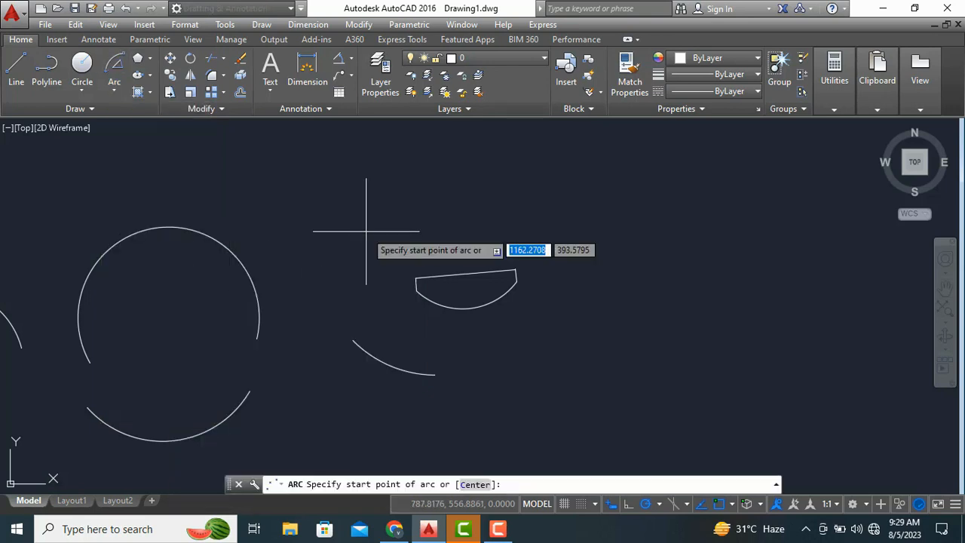
{"action": "middle_click_drag", "start_coordinate": [371, 209], "coordinate": [342, 273]}
{"action": "left_click", "coordinate": [332, 266]}
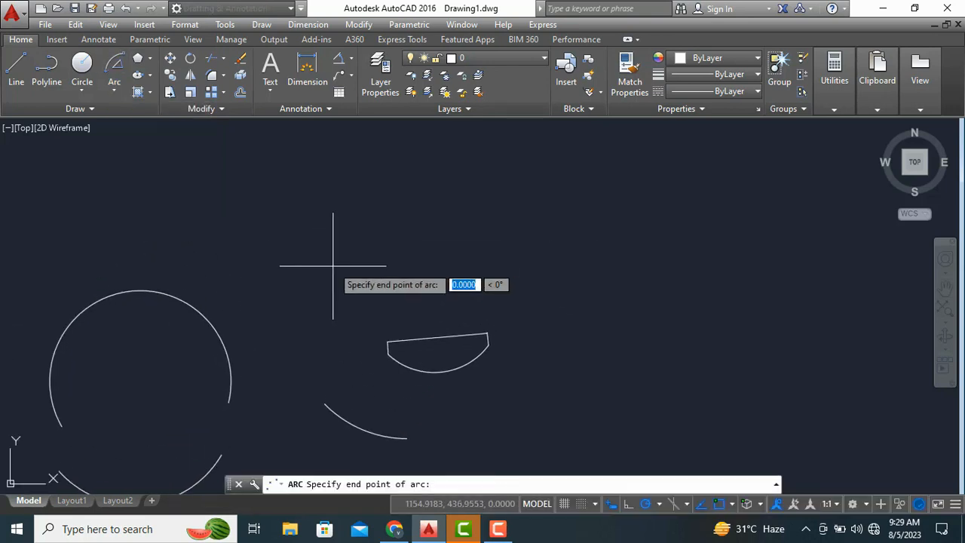
{"action": "left_click", "coordinate": [507, 264]}
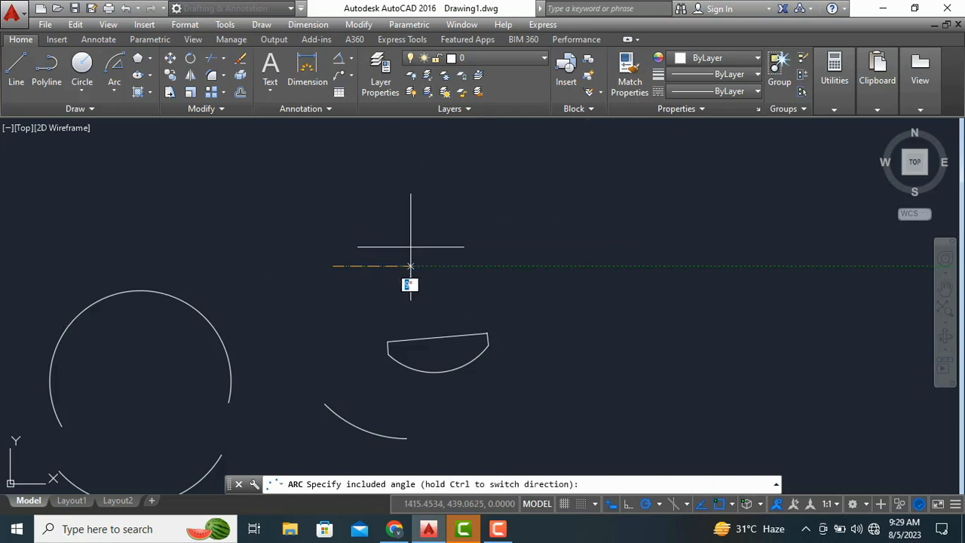
{"action": "left_click", "coordinate": [262, 210]}
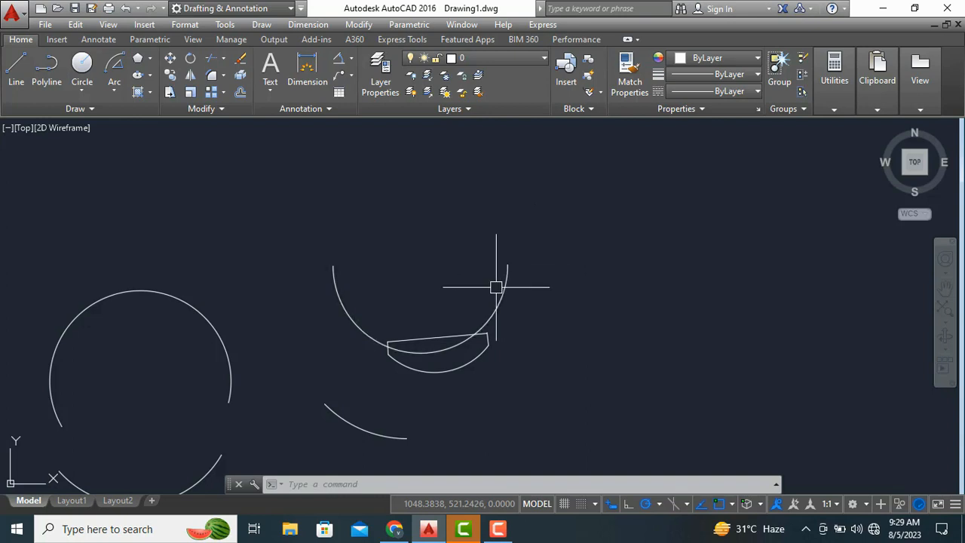
Step: Draw a wide Start, End, Direction arc with level endpoints in the empty area beside the semicircle, using a 45° tangent direction
{"action": "middle_click_drag", "start_coordinate": [478, 276], "coordinate": [504, 288]}
{"action": "left_click", "coordinate": [115, 92]}
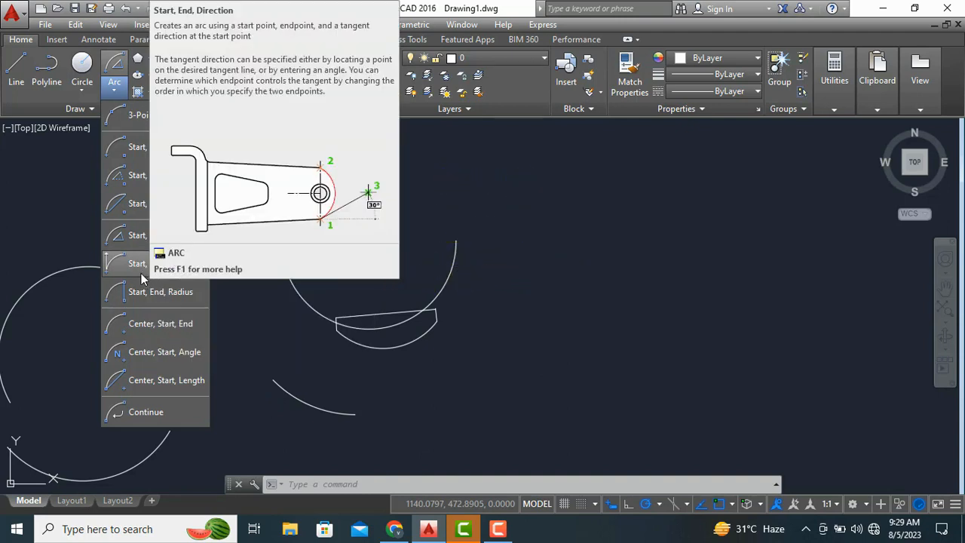
{"action": "left_click", "coordinate": [140, 270]}
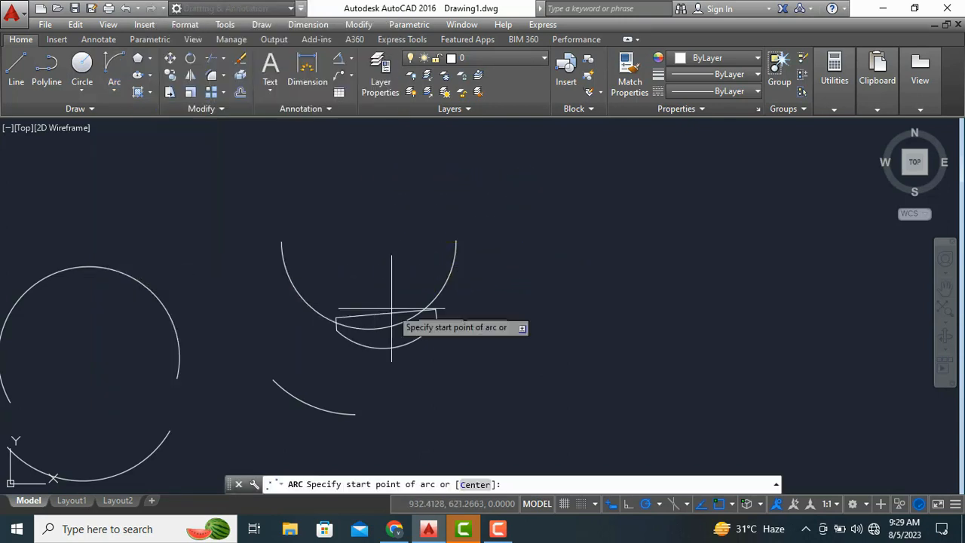
{"action": "middle_click_drag", "start_coordinate": [499, 305], "coordinate": [269, 304]}
{"action": "left_click", "coordinate": [343, 313]}
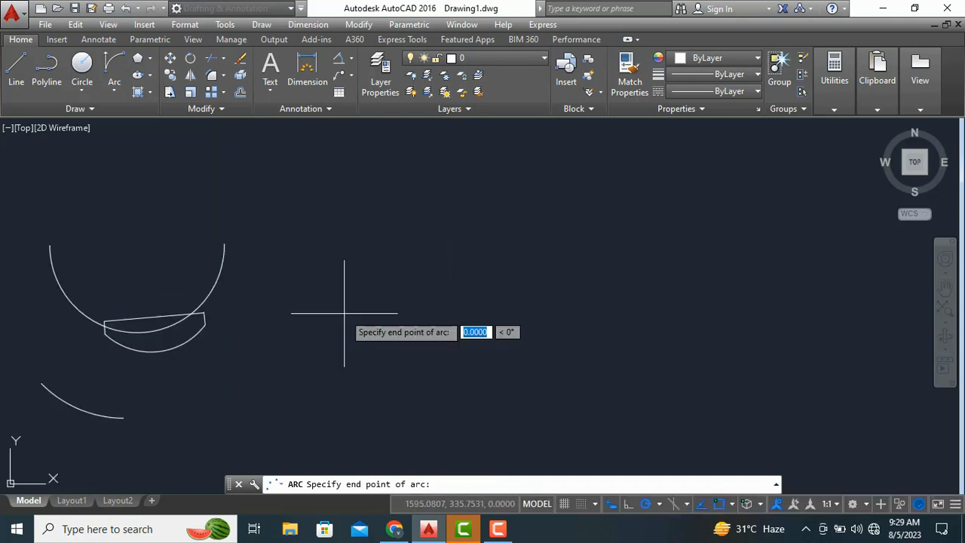
{"action": "left_click", "coordinate": [596, 312]}
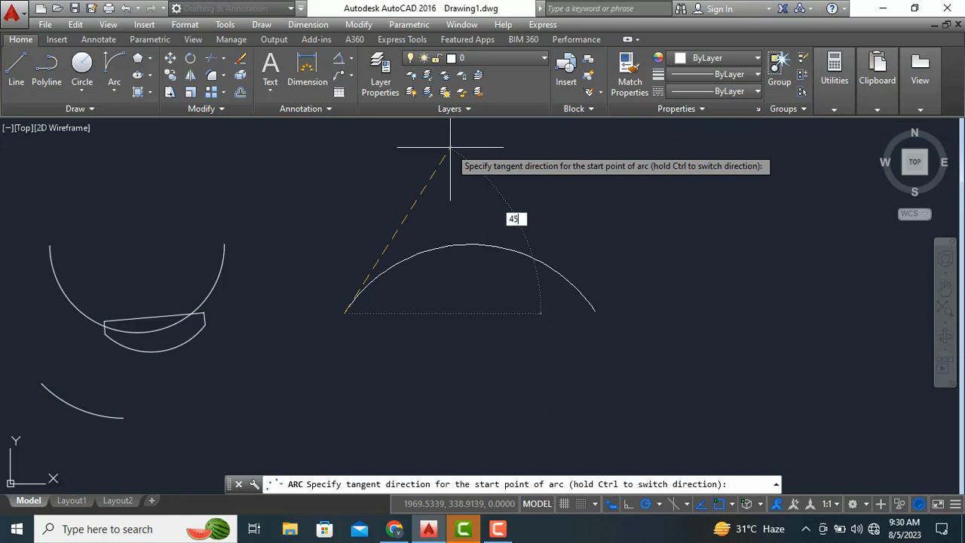
{"action": "key", "text": "Return"}
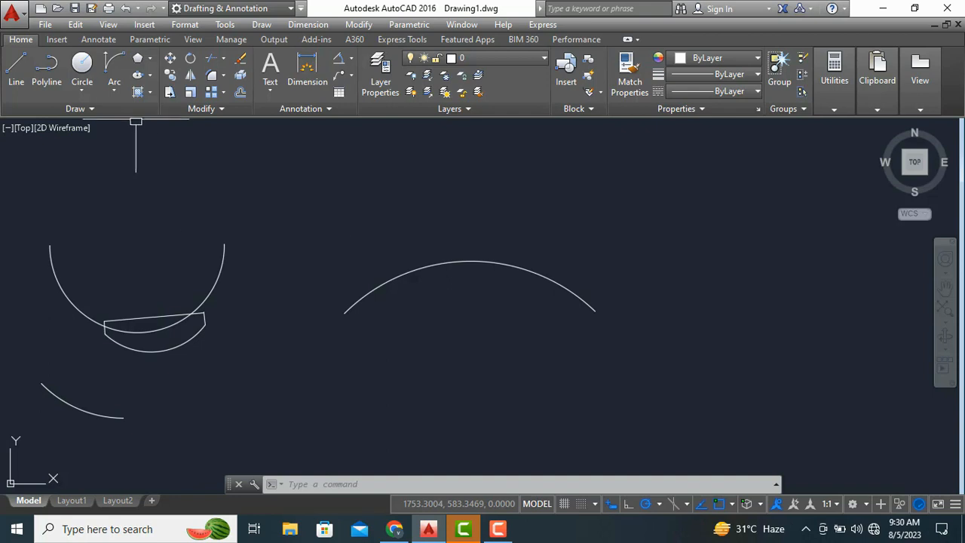
Step: Draw a Start, End, Radius arc above the wide 45° tangent arc, with endpoints 100 apart horizontally and a radius of 50
{"action": "left_click", "coordinate": [114, 92]}
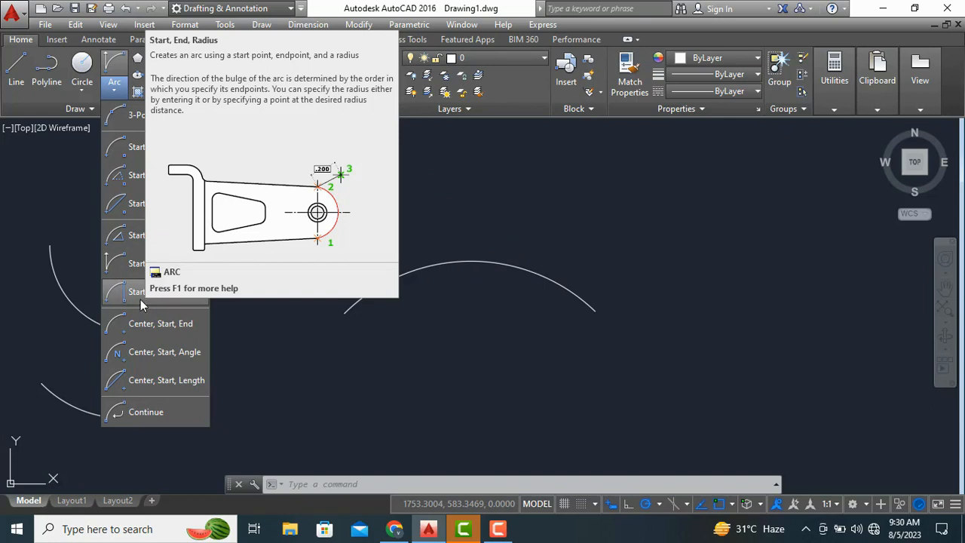
{"action": "left_click", "coordinate": [141, 300]}
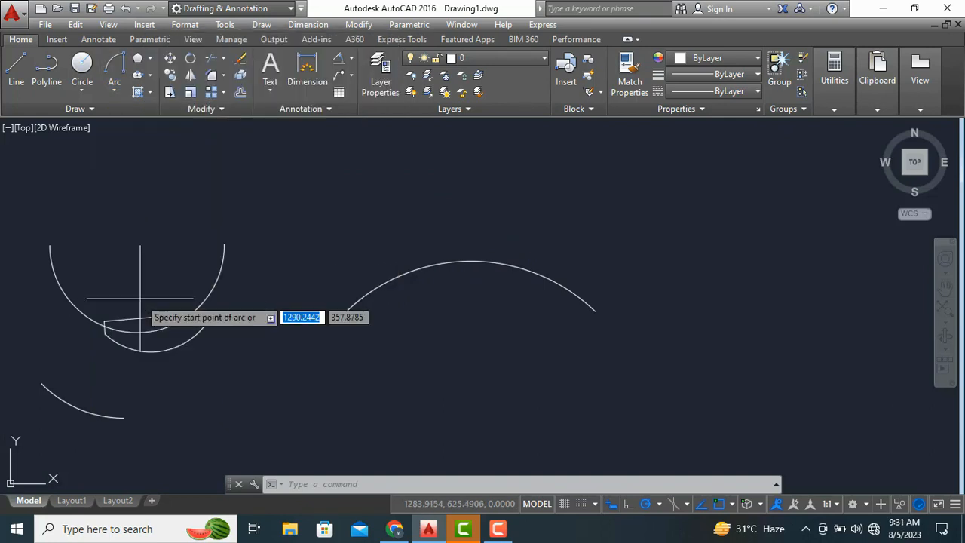
{"action": "scroll", "coordinate": [347, 347], "scroll_direction": "up", "scroll_amount": 2}
{"action": "middle_click_drag", "start_coordinate": [347, 347], "coordinate": [353, 380]}
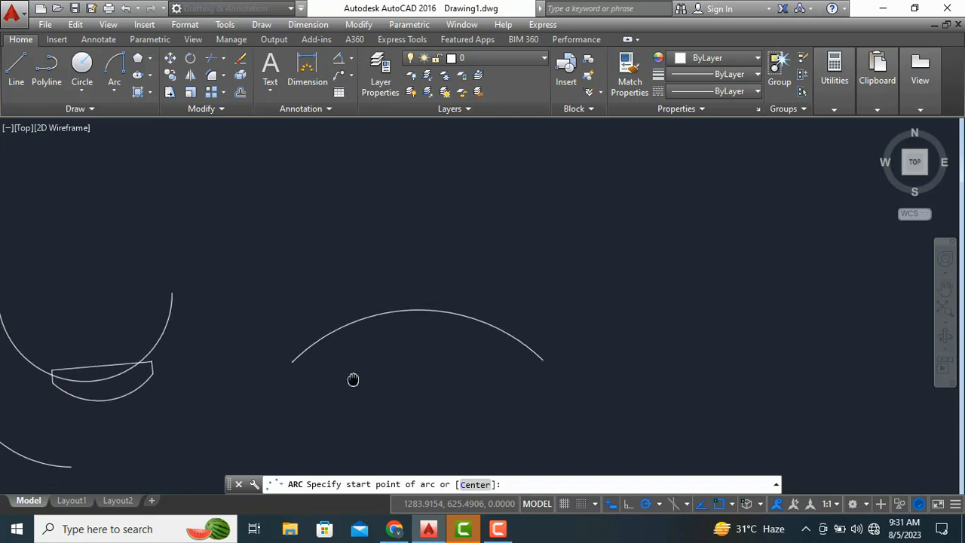
{"action": "left_click", "coordinate": [269, 252]}
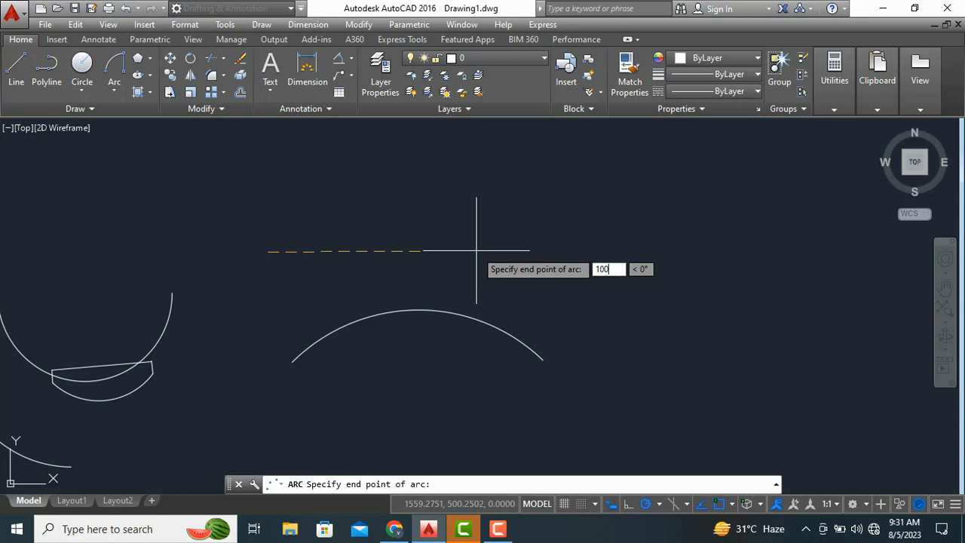
{"action": "type", "text": "100"}
{"action": "key", "text": "Return"}
{"action": "scroll", "coordinate": [296, 268], "scroll_direction": "up", "scroll_amount": 4}
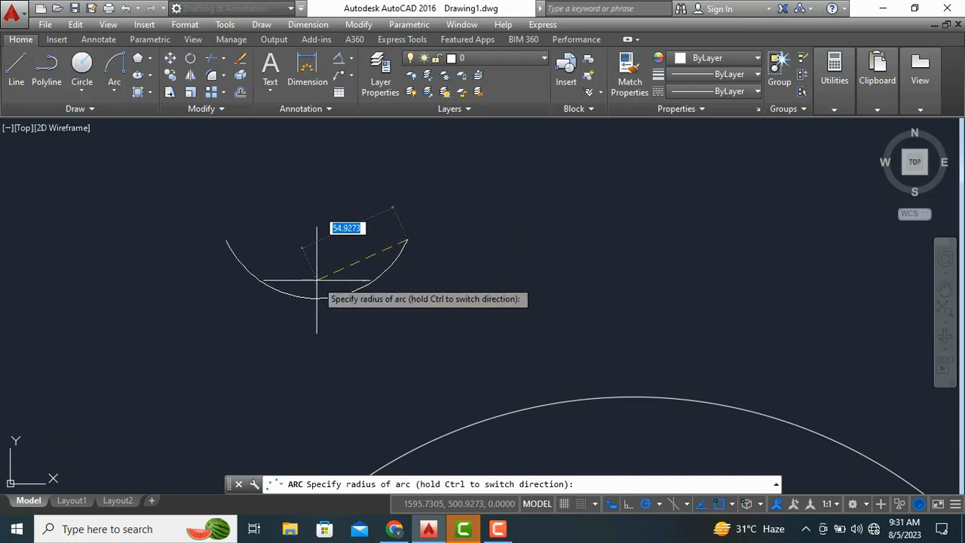
{"action": "key", "text": "Return"}
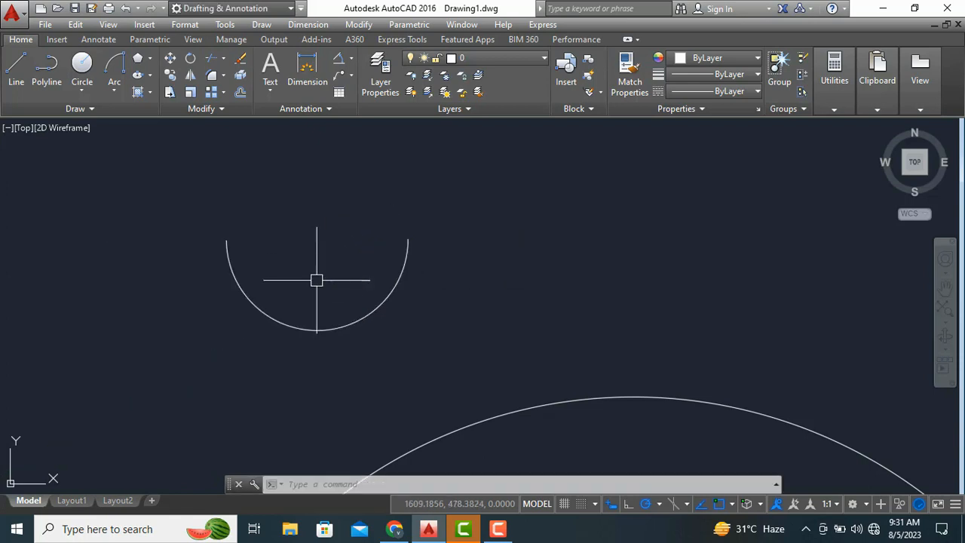
Step: Add a radius dimension to the newest small arc, placing its text near the arc's center
{"action": "left_click", "coordinate": [351, 63]}
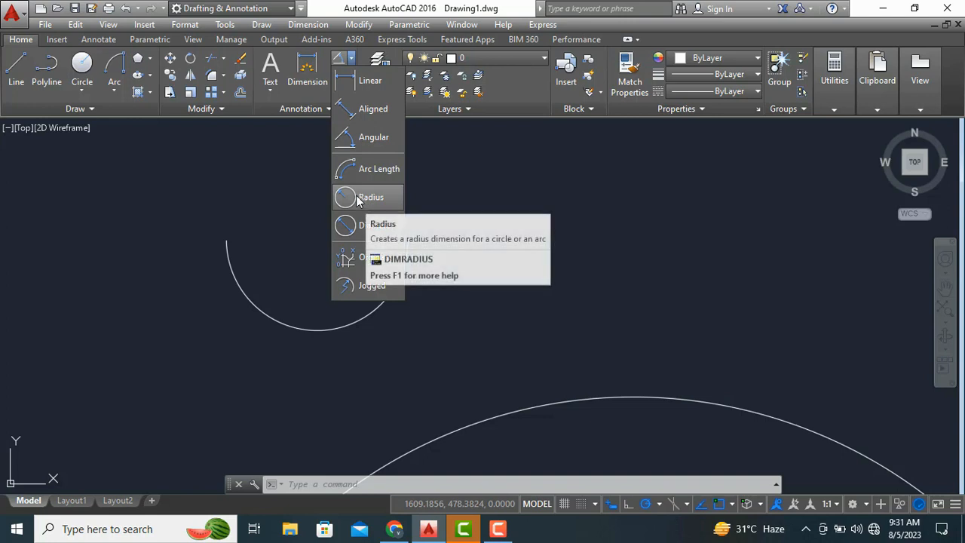
{"action": "left_click", "coordinate": [365, 198]}
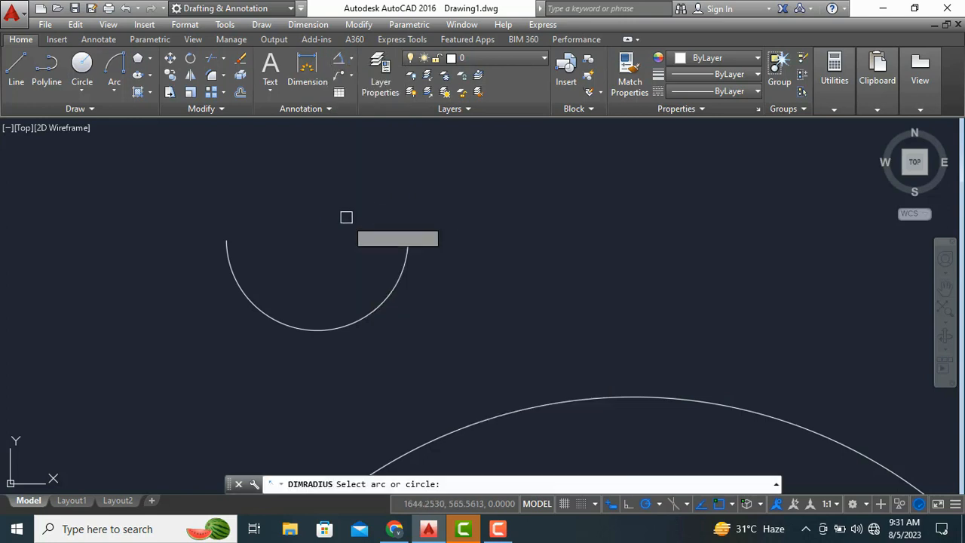
{"action": "left_click", "coordinate": [324, 328]}
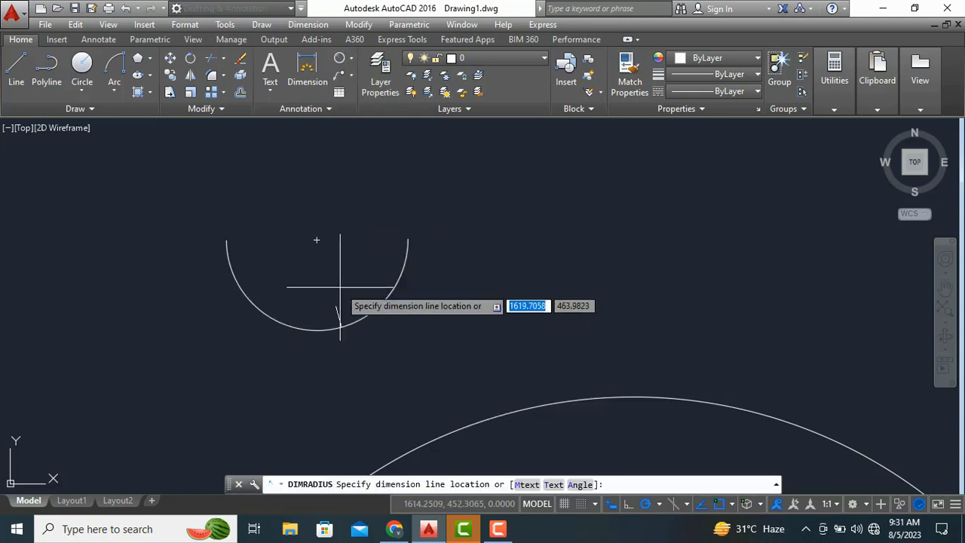
{"action": "left_click", "coordinate": [332, 233]}
{"action": "scroll", "coordinate": [328, 231], "scroll_direction": "up", "scroll_amount": 6}
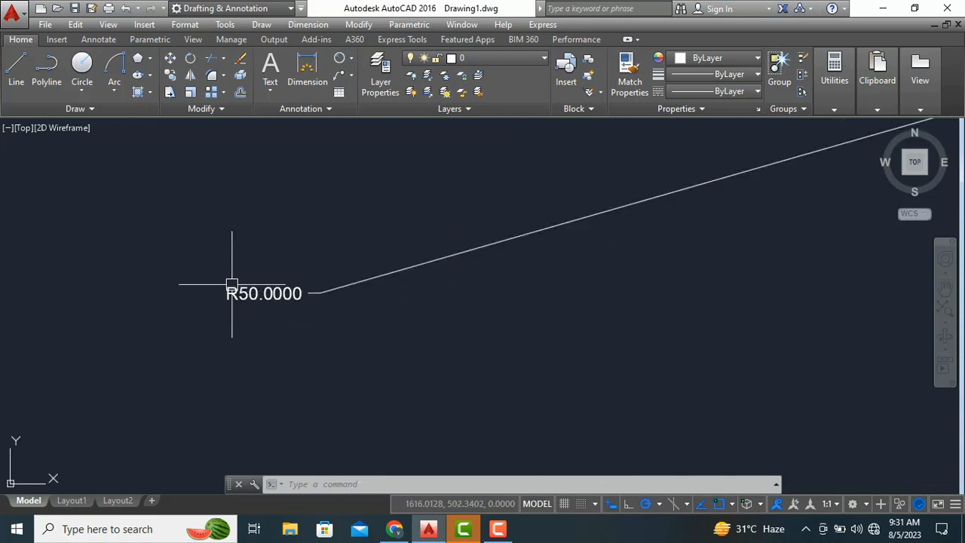
{"action": "scroll", "coordinate": [307, 269], "scroll_direction": "down", "scroll_amount": 5}
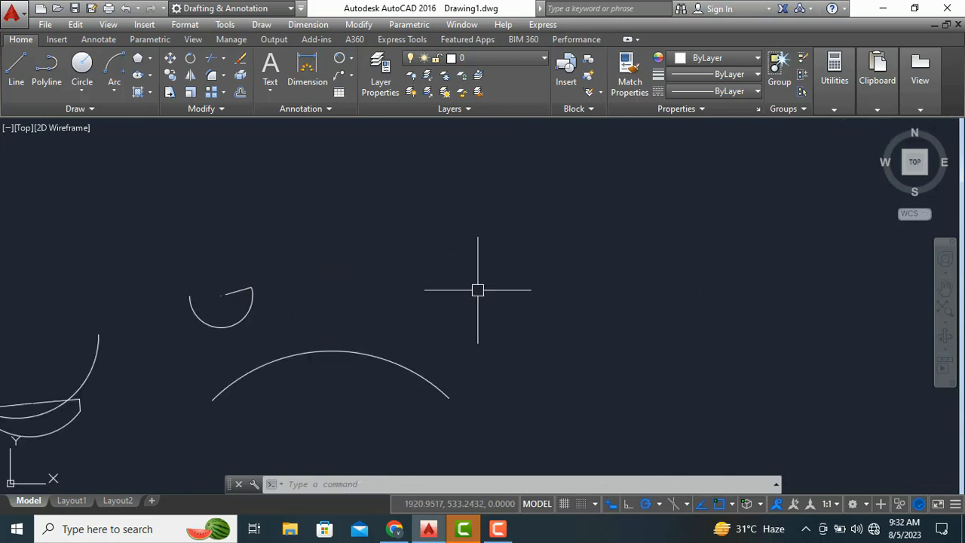
Step: Draw a Center, Start, End arc bulging downward above the wide arc, beside the small radius-dimensioned arc
{"action": "left_click", "coordinate": [115, 92]}
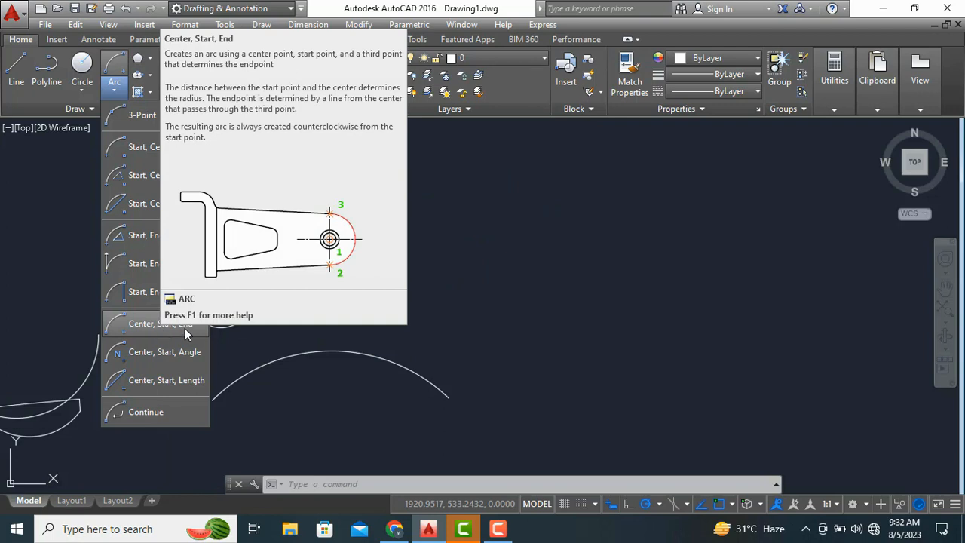
{"action": "left_click", "coordinate": [185, 328]}
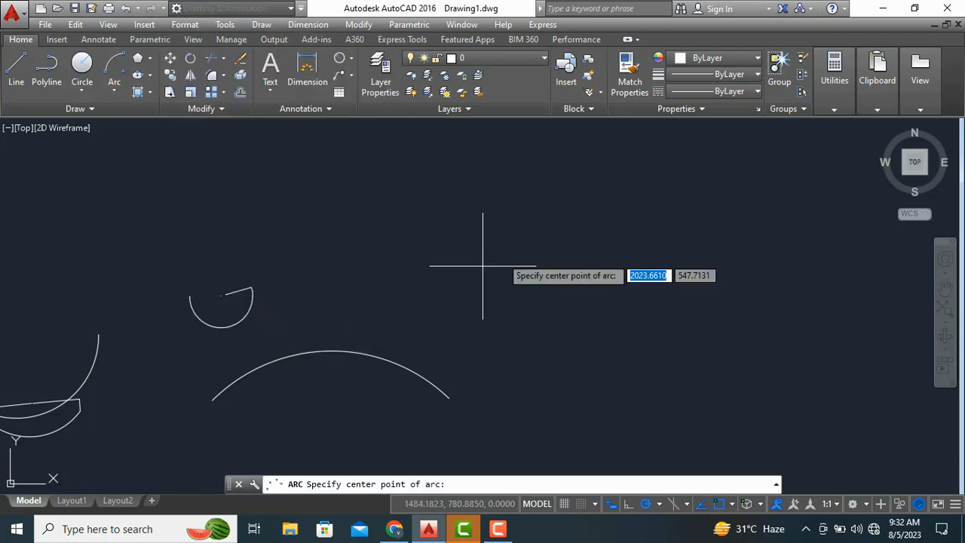
{"action": "left_click", "coordinate": [417, 219]}
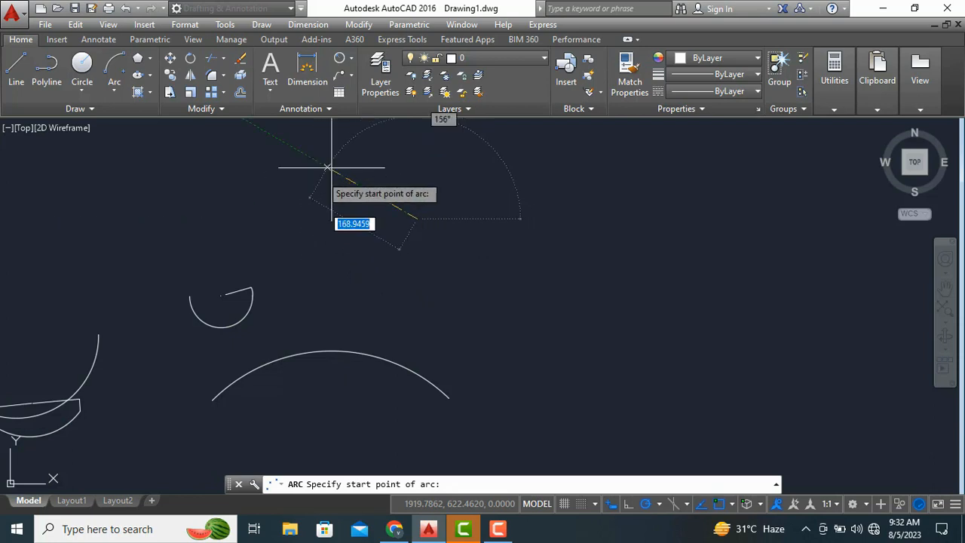
{"action": "left_click", "coordinate": [334, 266]}
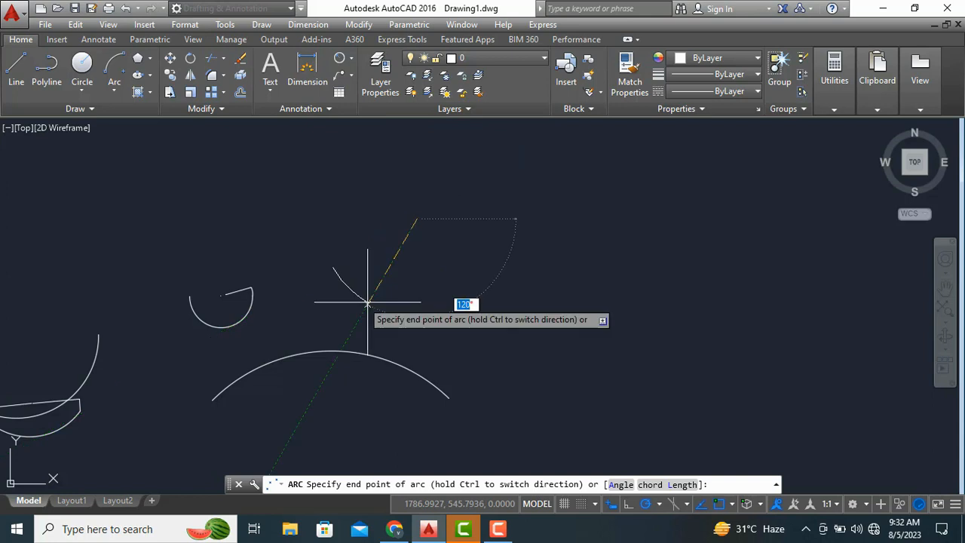
{"action": "left_click", "coordinate": [545, 293]}
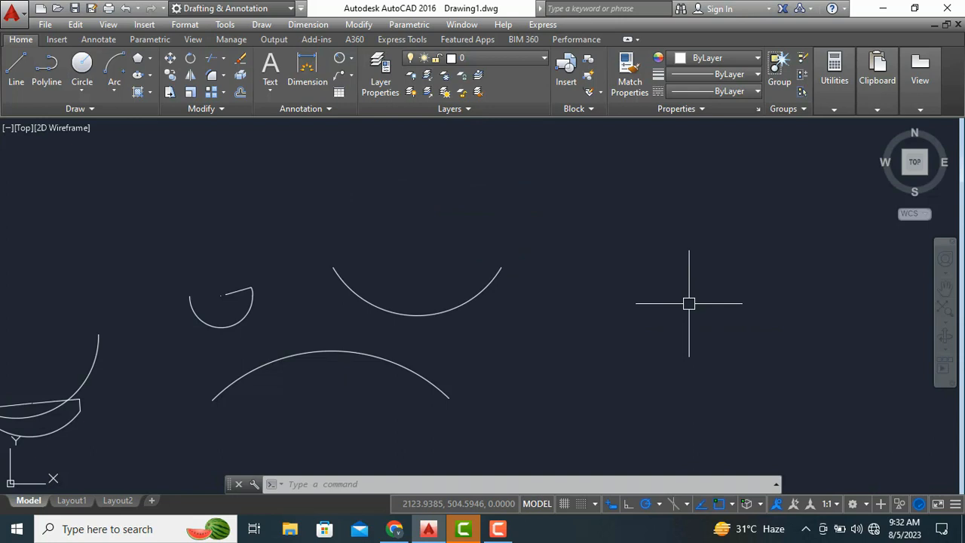
Step: Draw a Center, Start, Angle arc just inside the previous one, using the same center and an included angle of 150°
{"action": "left_click", "coordinate": [114, 90]}
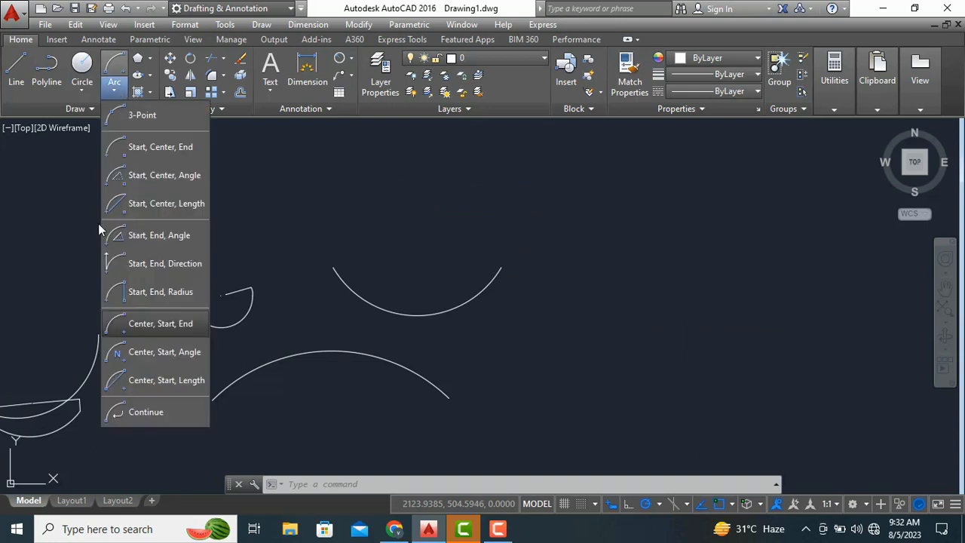
{"action": "left_click", "coordinate": [165, 360]}
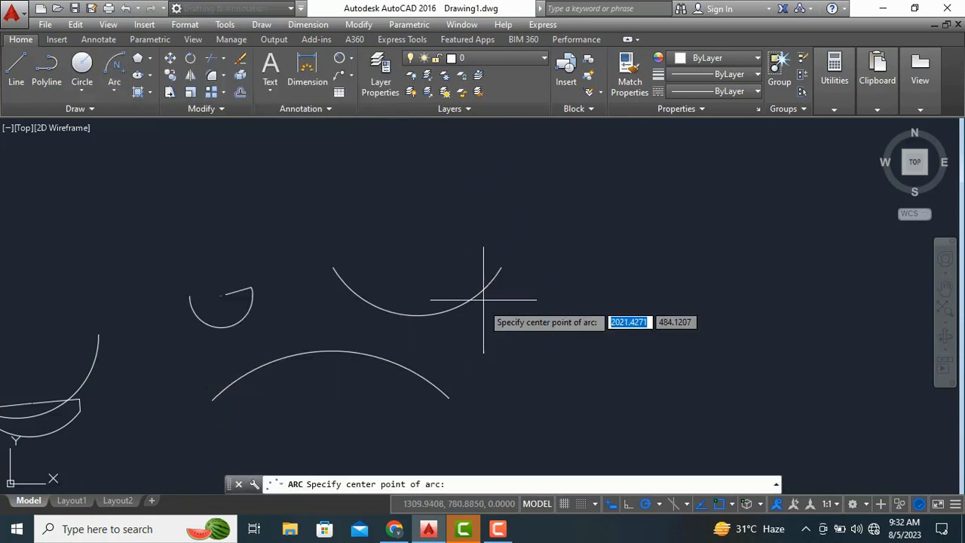
{"action": "left_click", "coordinate": [417, 221]}
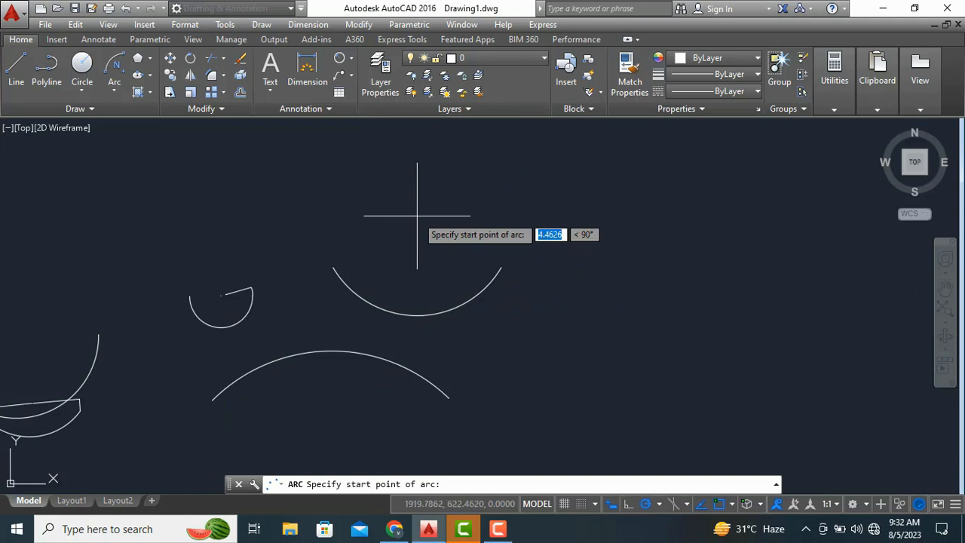
{"action": "left_click", "coordinate": [329, 227]}
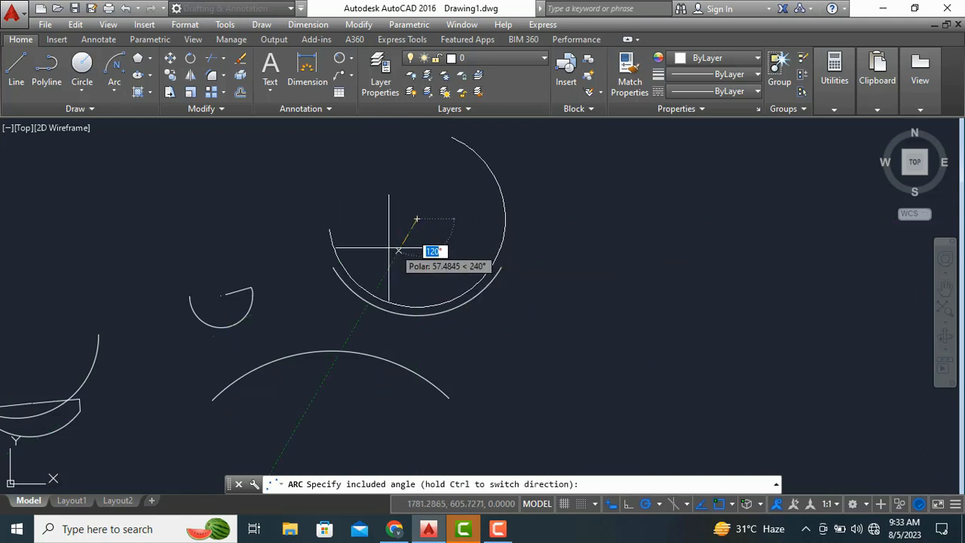
{"action": "type", "text": "150"}
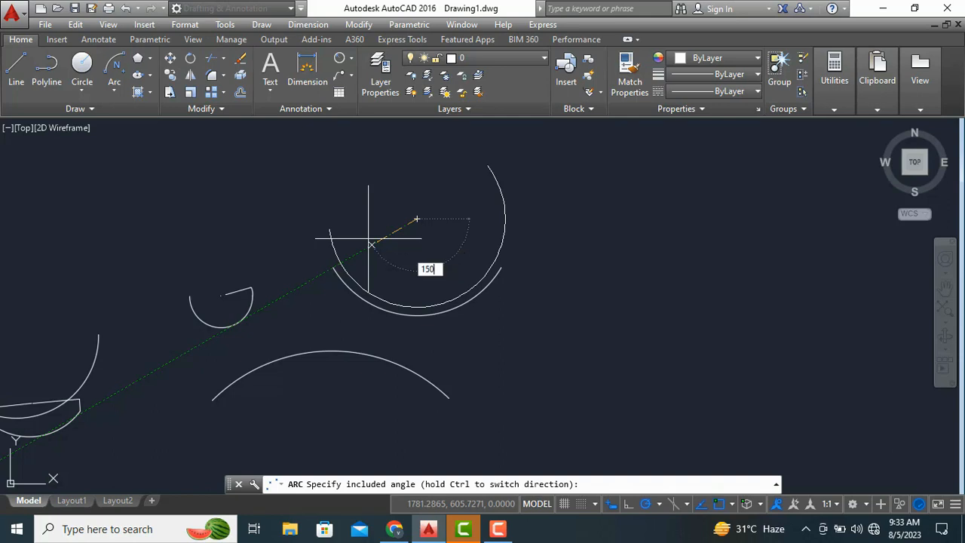
{"action": "key", "text": "Return"}
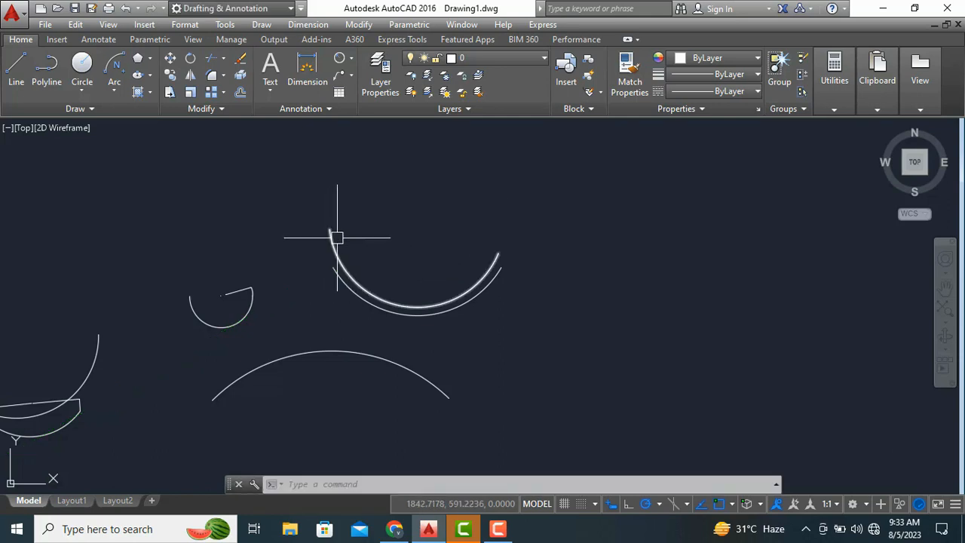
Step: Draw a Center, Start, Length arc bulging downward in the empty area beside the wide tangent arc, with a chord length of 250
{"action": "middle_click_drag", "start_coordinate": [538, 414], "coordinate": [351, 362]}
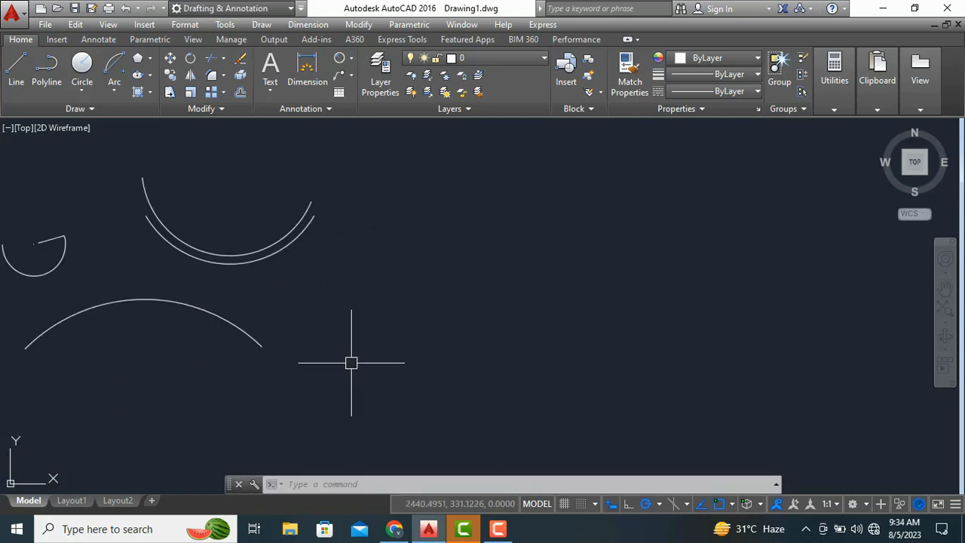
{"action": "left_click", "coordinate": [114, 89]}
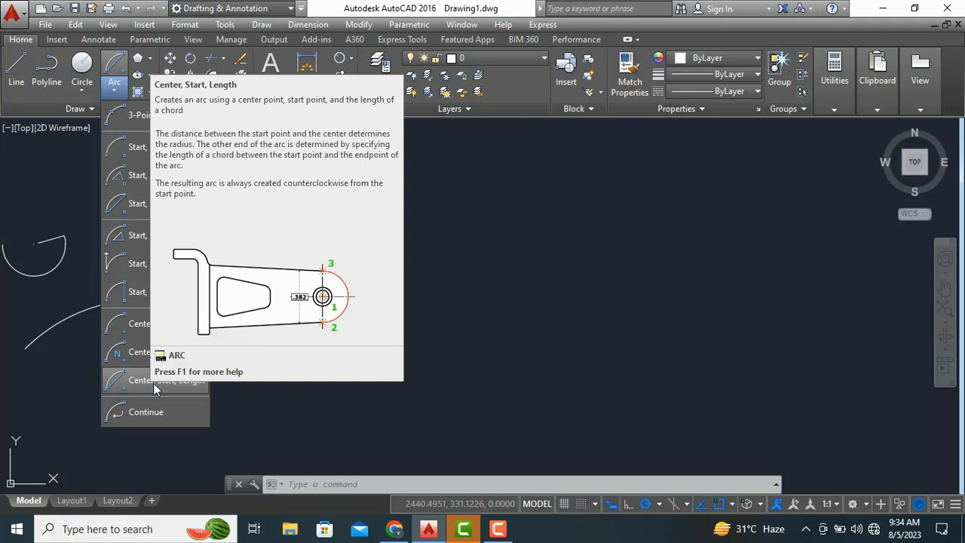
{"action": "left_click", "coordinate": [156, 384]}
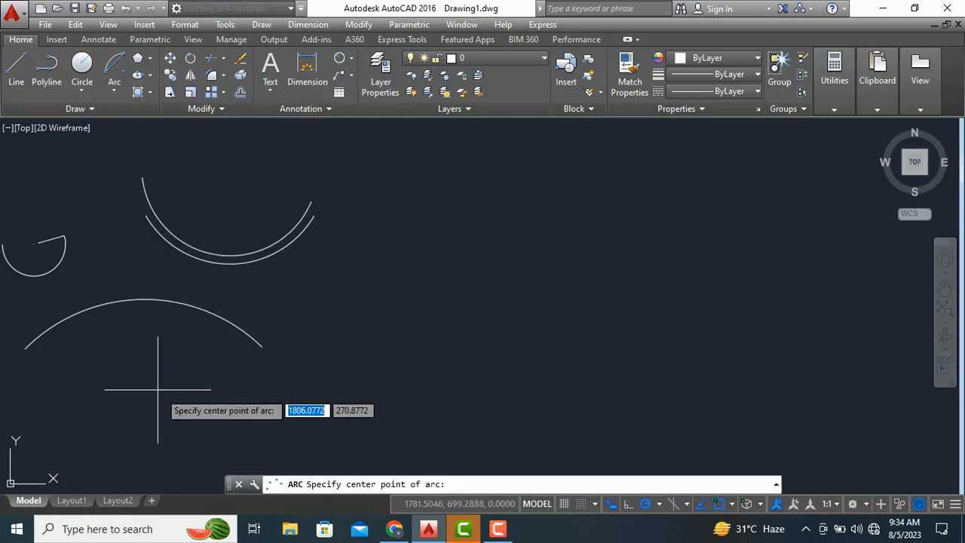
{"action": "left_click", "coordinate": [418, 282]}
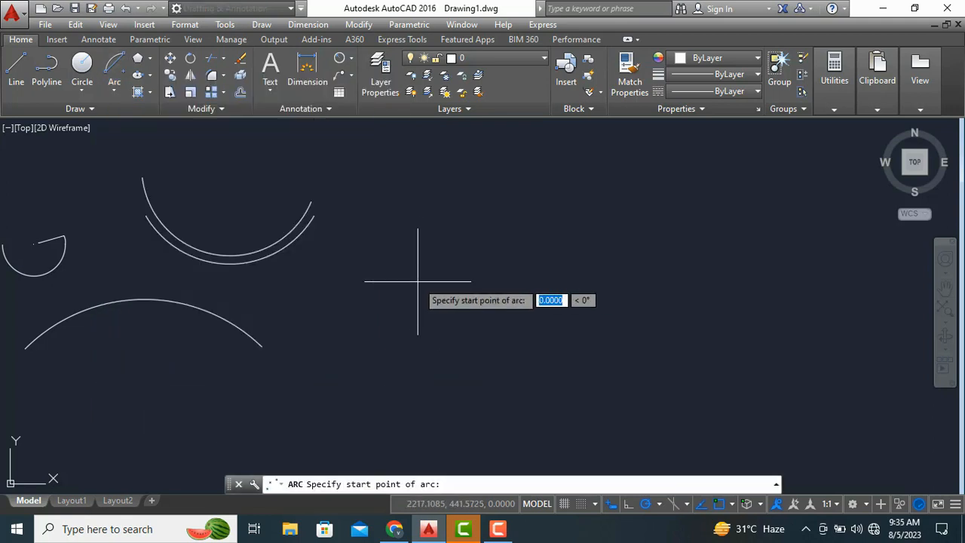
{"action": "left_click", "coordinate": [329, 325]}
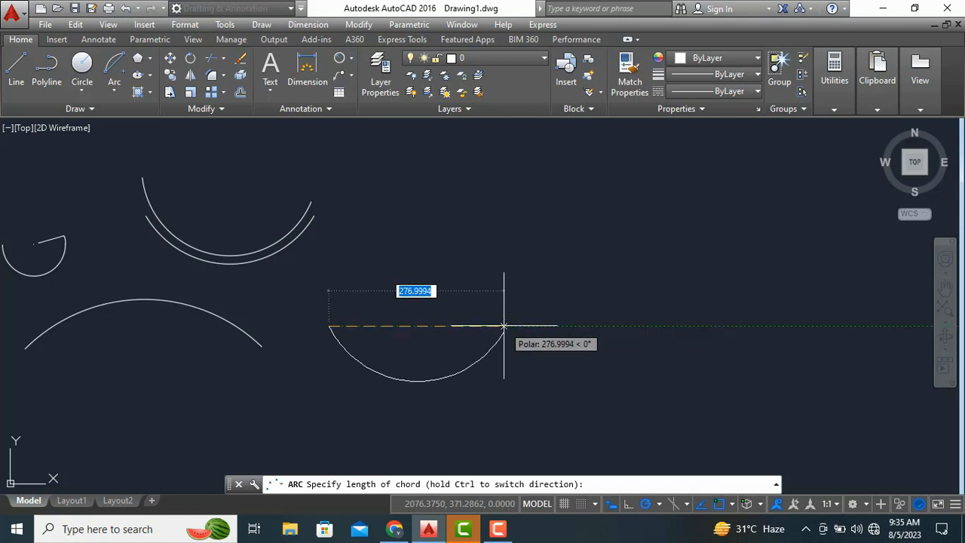
{"action": "type", "text": "250"}
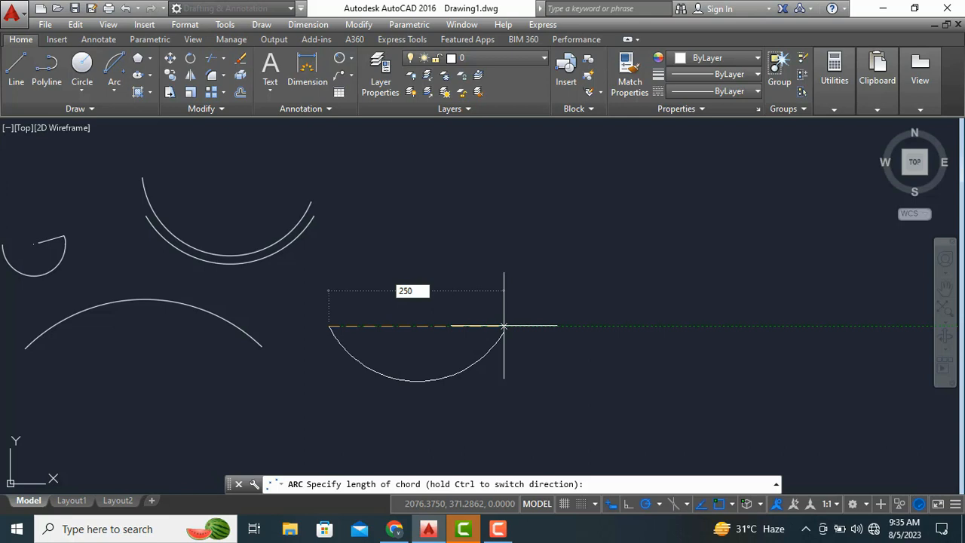
{"action": "key", "text": "Return"}
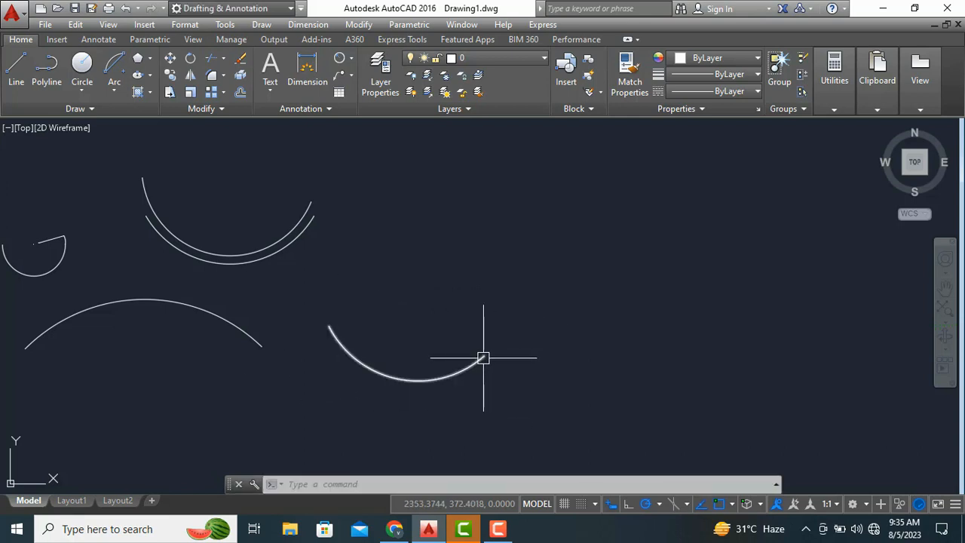
Step: Try a horizontal linear dimension between the endpoints of the newest arc, and delete it
{"action": "left_click", "coordinate": [350, 61]}
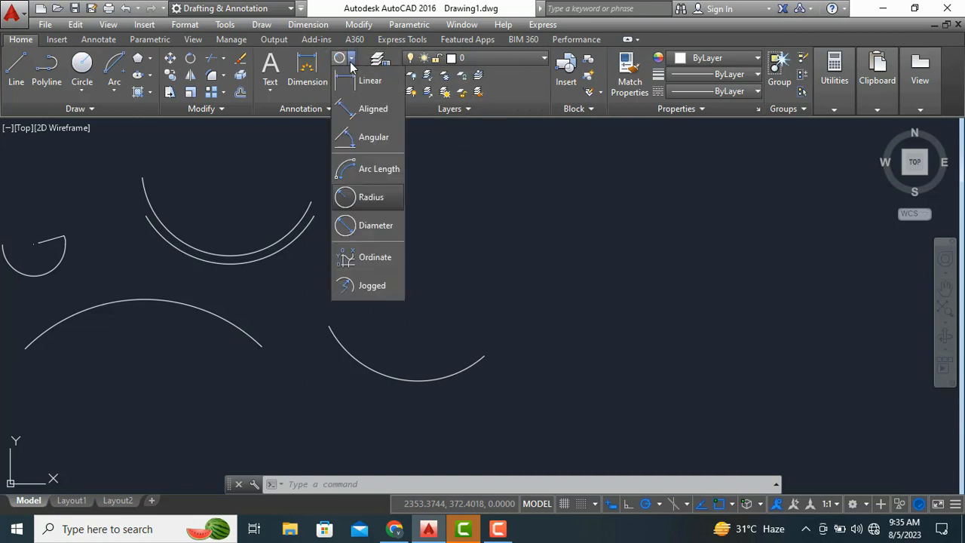
{"action": "left_click", "coordinate": [368, 81]}
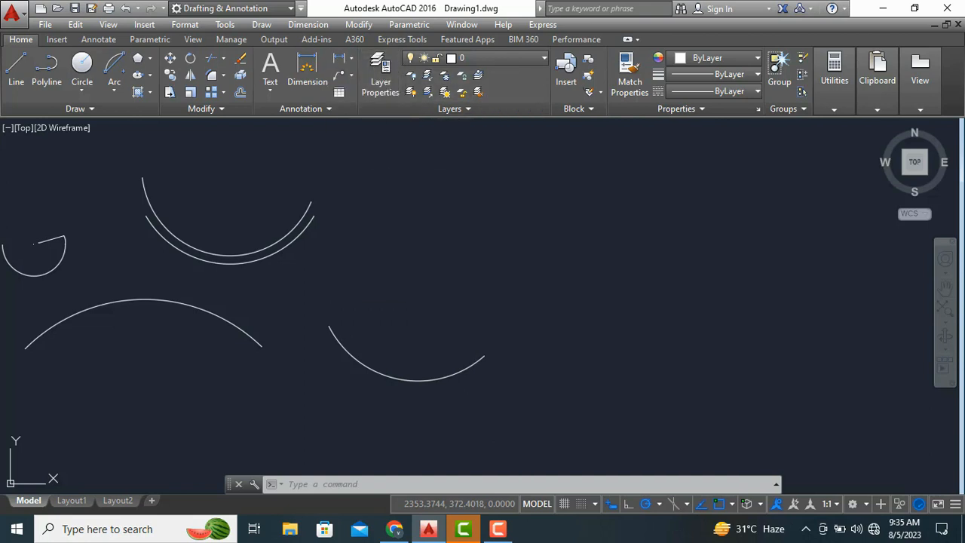
{"action": "left_click", "coordinate": [327, 327]}
{"action": "left_click", "coordinate": [481, 356]}
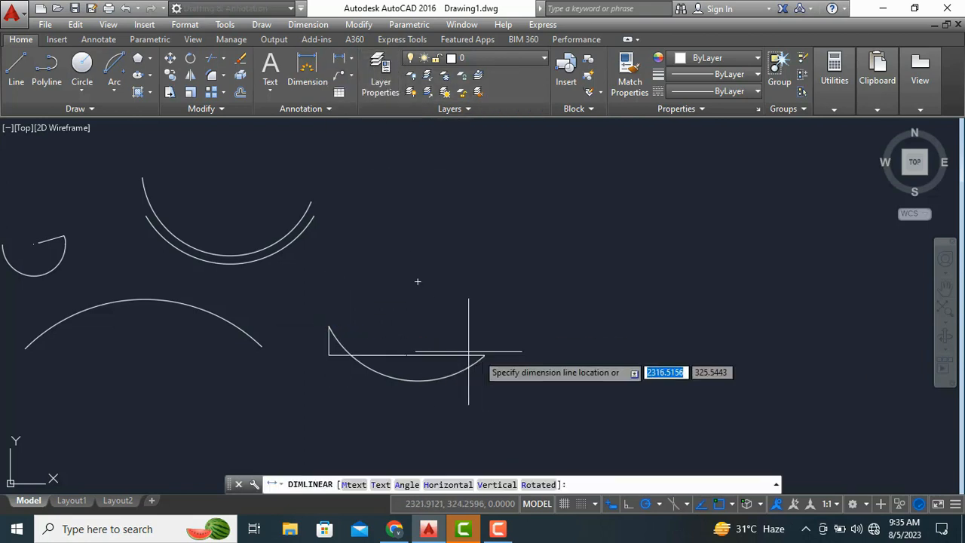
{"action": "left_click", "coordinate": [411, 335]}
{"action": "scroll", "coordinate": [397, 346], "scroll_direction": "up", "scroll_amount": 2}
{"action": "scroll", "coordinate": [409, 276], "scroll_direction": "up", "scroll_amount": 6}
{"action": "scroll", "coordinate": [468, 334], "scroll_direction": "down", "scroll_amount": 6}
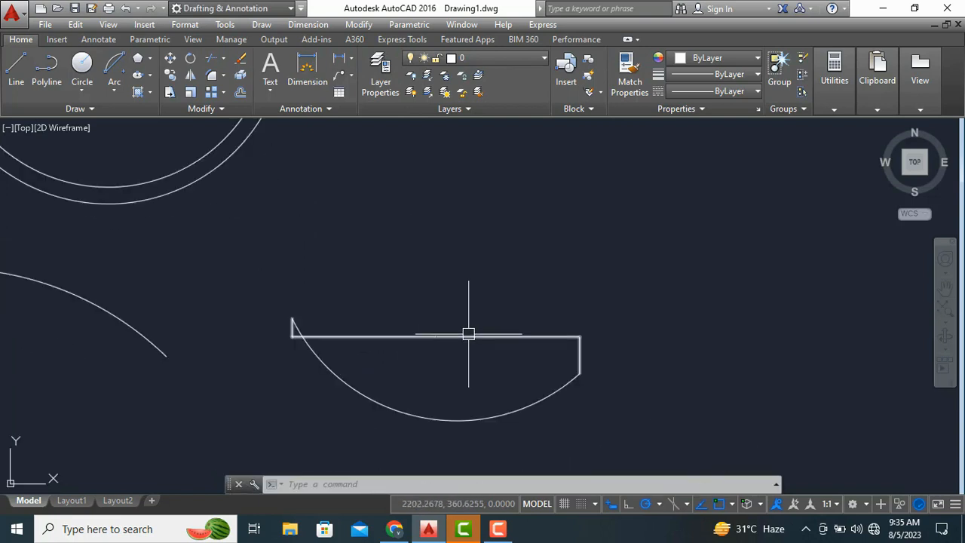
{"action": "left_click", "coordinate": [469, 334]}
{"action": "key", "text": "Delete"}
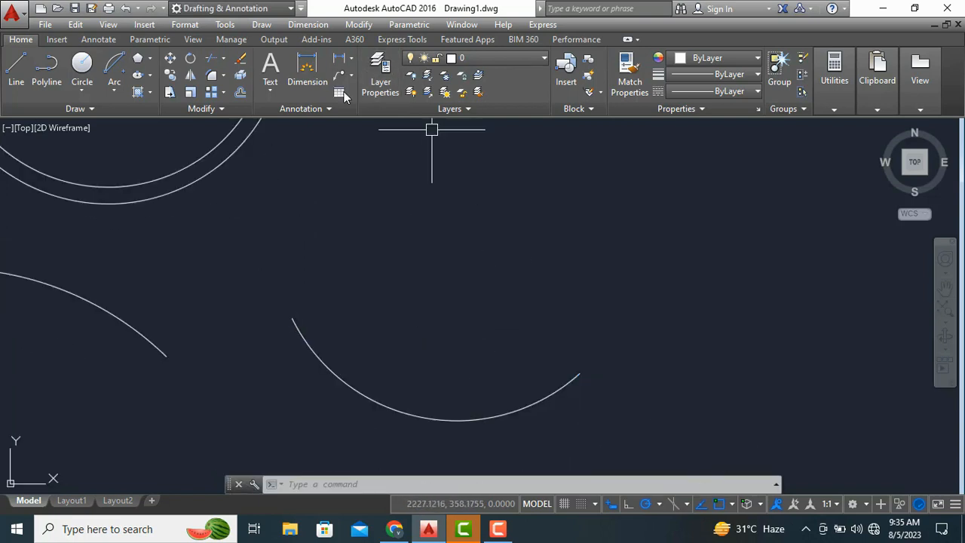
Step: Add an aligned dimension between the endpoints of the newest arc, placing its line just above the chord
{"action": "left_click", "coordinate": [353, 60]}
{"action": "left_click", "coordinate": [371, 107]}
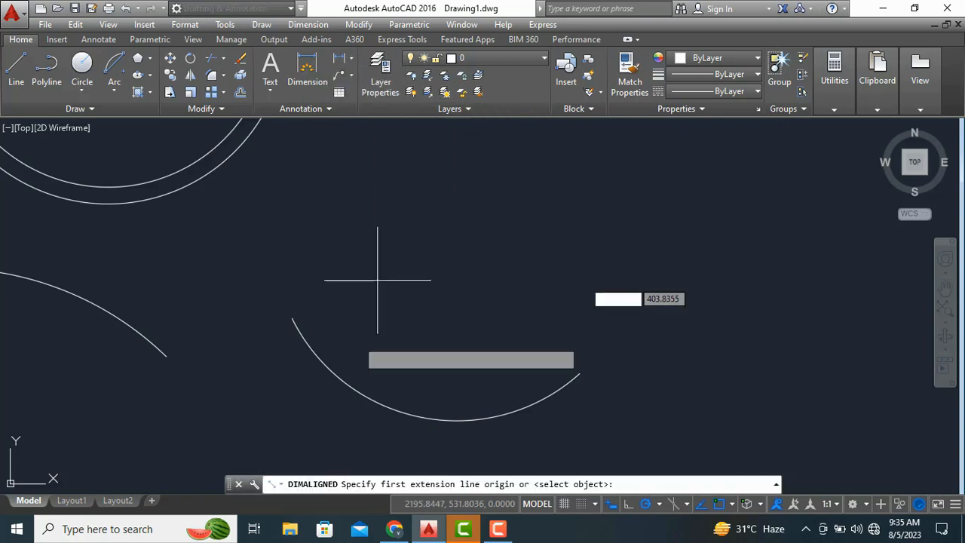
{"action": "left_click", "coordinate": [292, 318]}
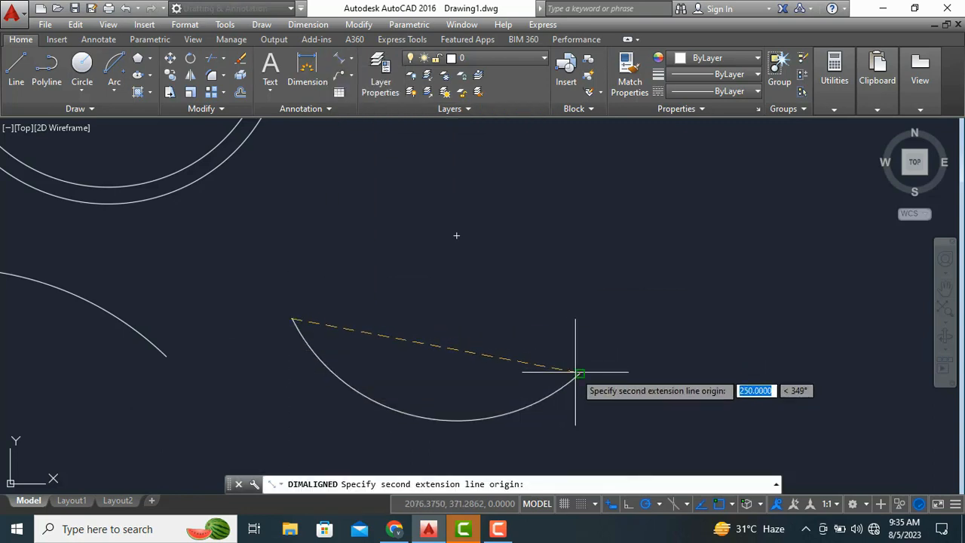
{"action": "left_click", "coordinate": [579, 373]}
{"action": "left_click", "coordinate": [528, 351]}
{"action": "scroll", "coordinate": [506, 334], "scroll_direction": "up", "scroll_amount": 8}
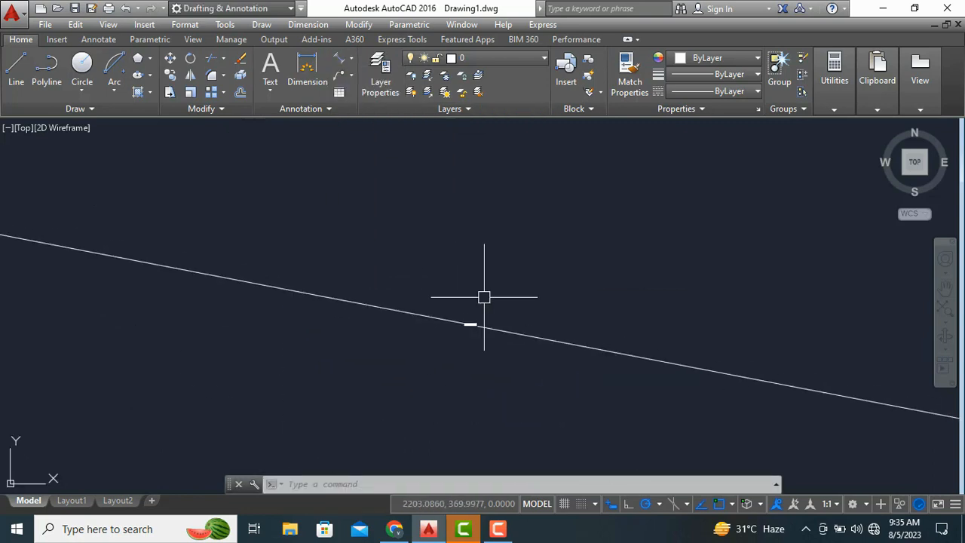
{"action": "scroll", "coordinate": [456, 344], "scroll_direction": "up", "scroll_amount": 3}
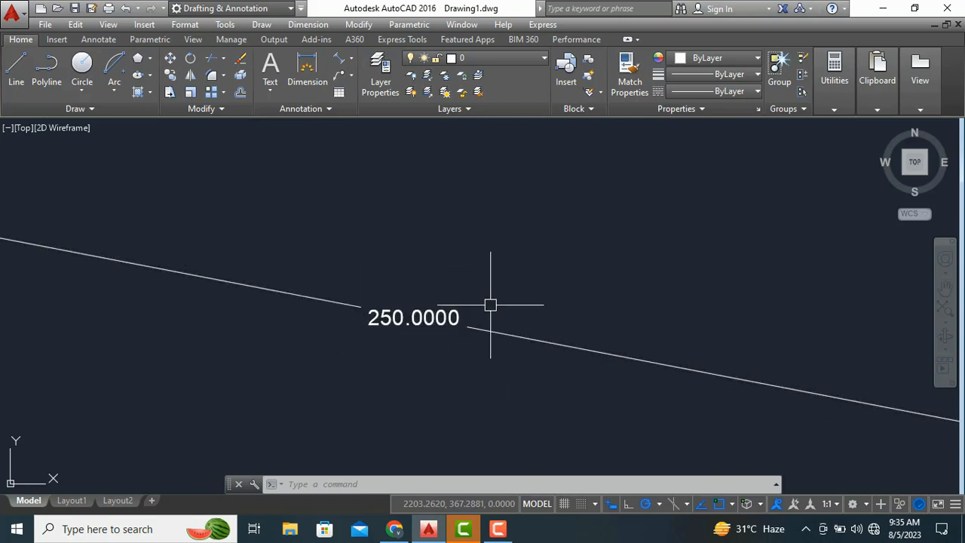
{"action": "scroll", "coordinate": [422, 297], "scroll_direction": "down", "scroll_amount": 8}
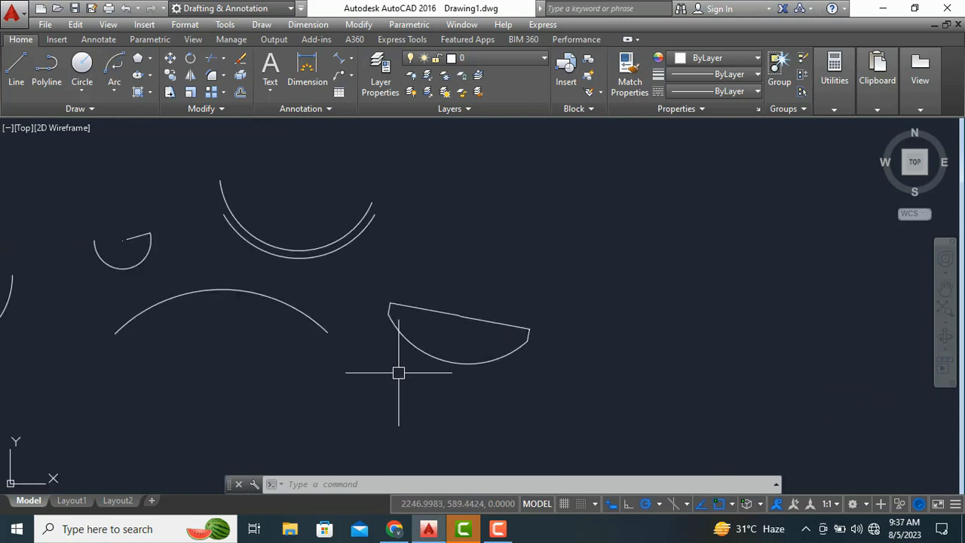
{"action": "left_click", "coordinate": [114, 85]}
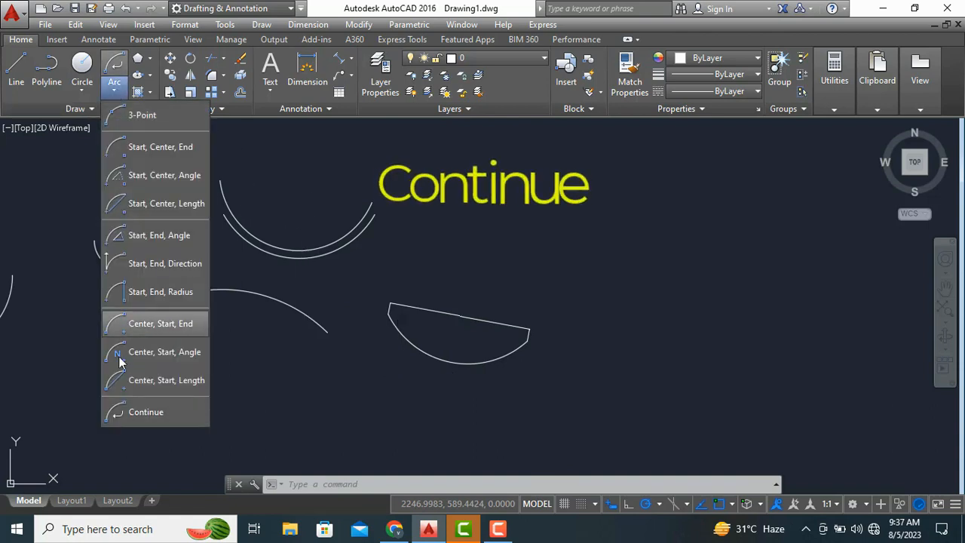
{"action": "left_click", "coordinate": [140, 412]}
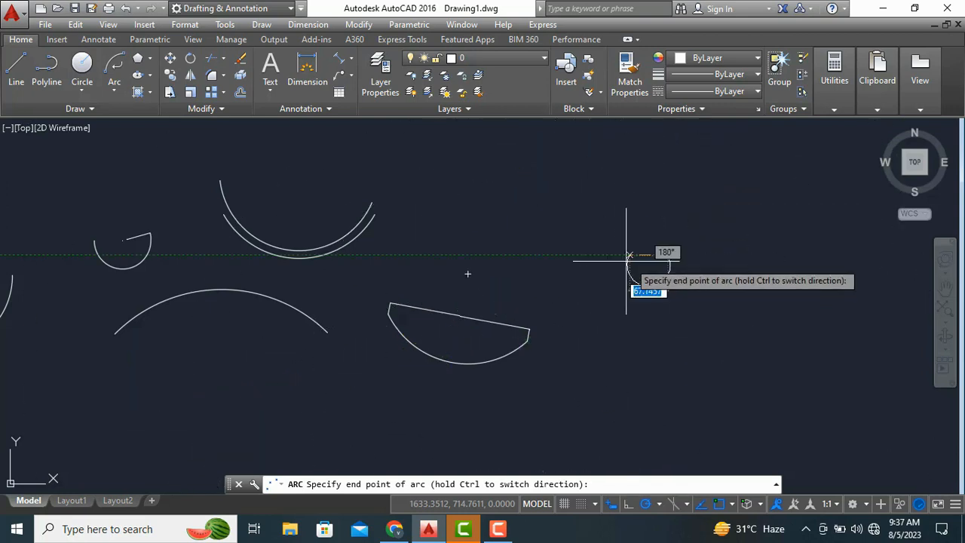
{"action": "key", "text": "Escape"}
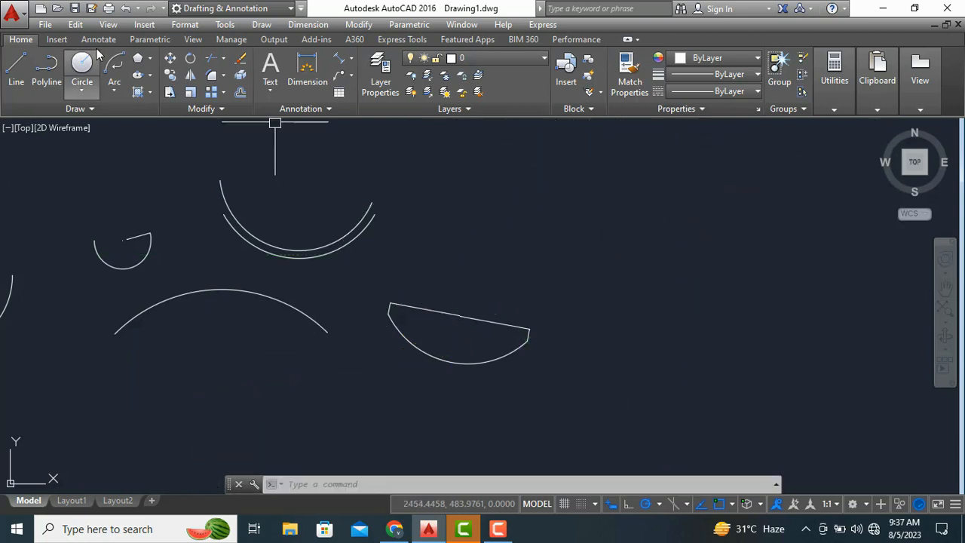
Step: Draw a 3-Point arc bulging upward in the empty area up and to the right of the aligned-dimensioned arc
{"action": "left_click", "coordinate": [114, 90]}
{"action": "left_click", "coordinate": [140, 174]}
{"action": "left_click", "coordinate": [565, 244]}
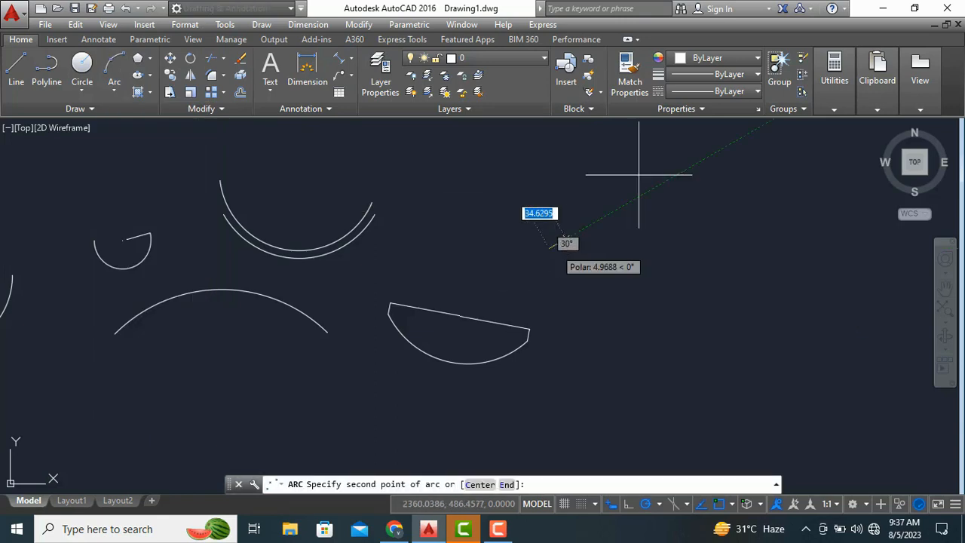
{"action": "left_click", "coordinate": [633, 192]}
{"action": "left_click", "coordinate": [733, 255]}
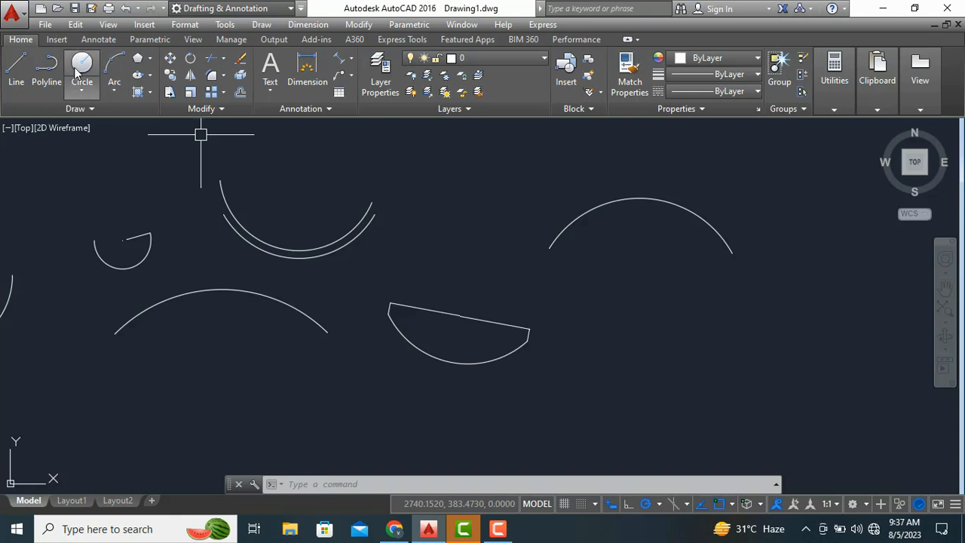
Step: Continue the 3-Point arc with a tangent arc from its right end back to its left endpoint, closing a full circle
{"action": "left_click", "coordinate": [115, 93]}
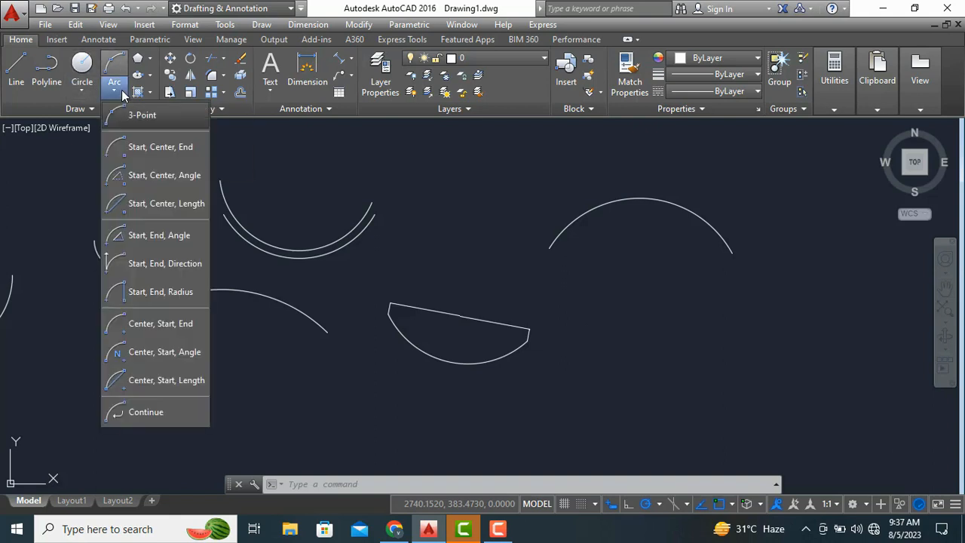
{"action": "left_click", "coordinate": [166, 415]}
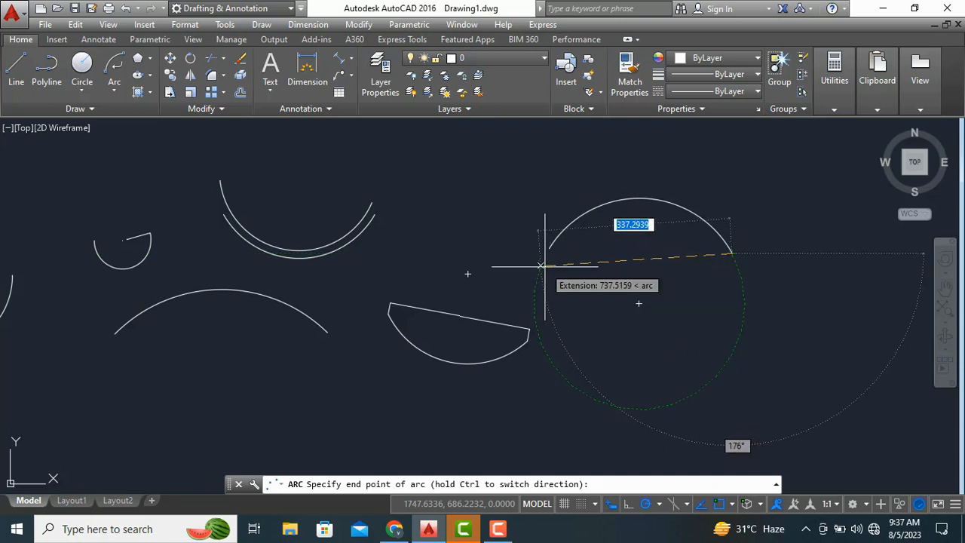
{"action": "left_click", "coordinate": [578, 260]}
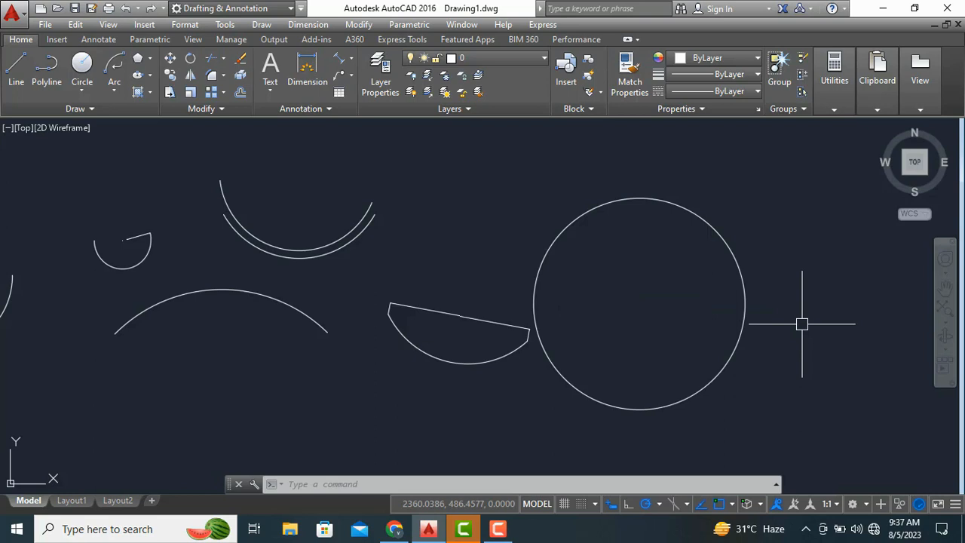